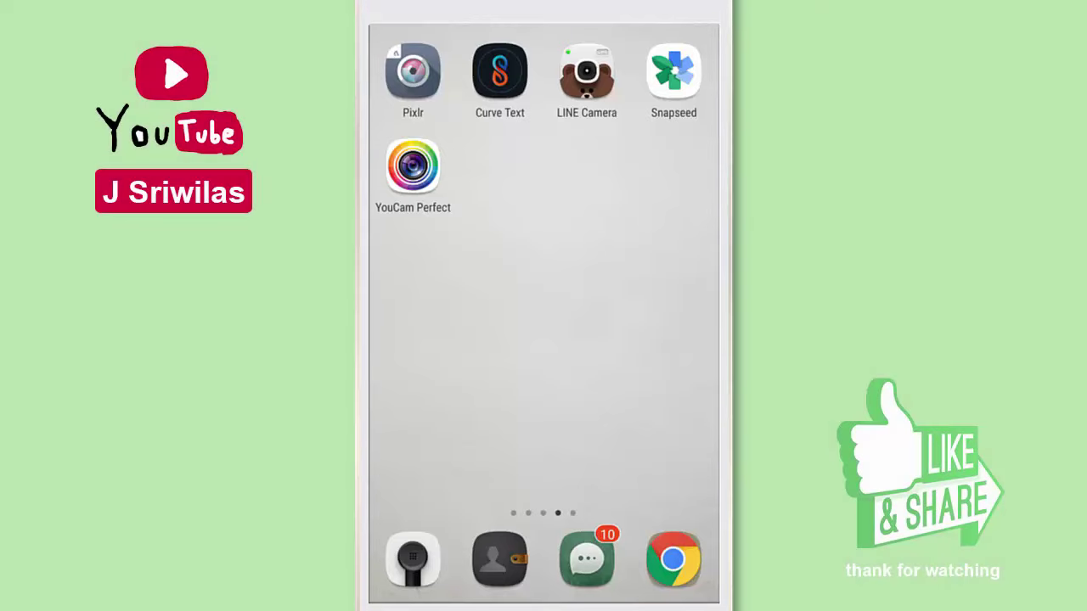
# Launch the Pixlr app from its home screen icon.
pyautogui.click(412, 71)
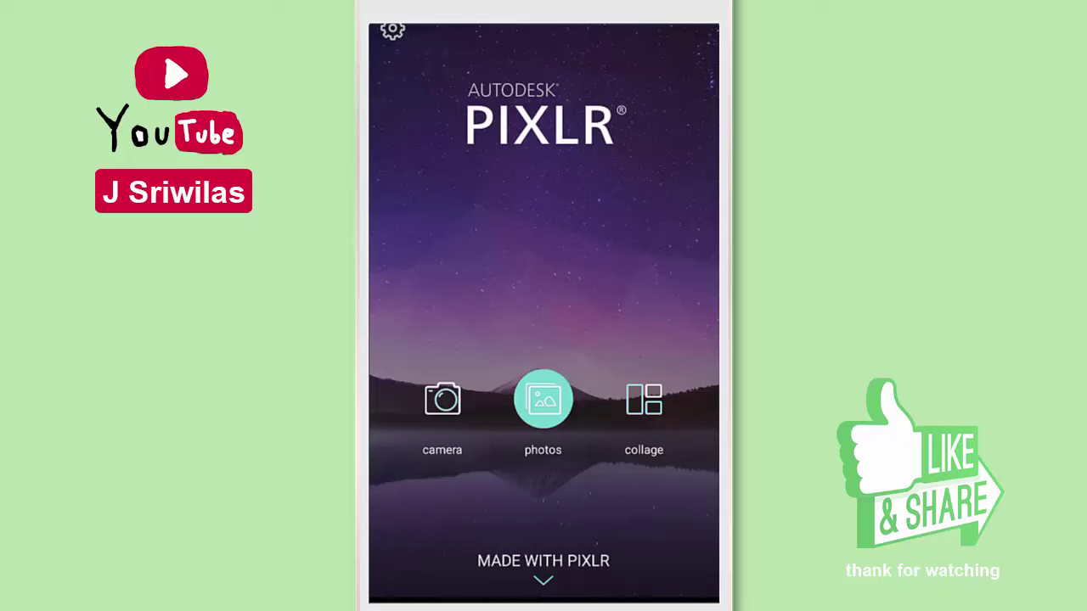
# Open the woman's close-up portrait from the gallery's LINE album in the editor.
pyautogui.click(542, 399)
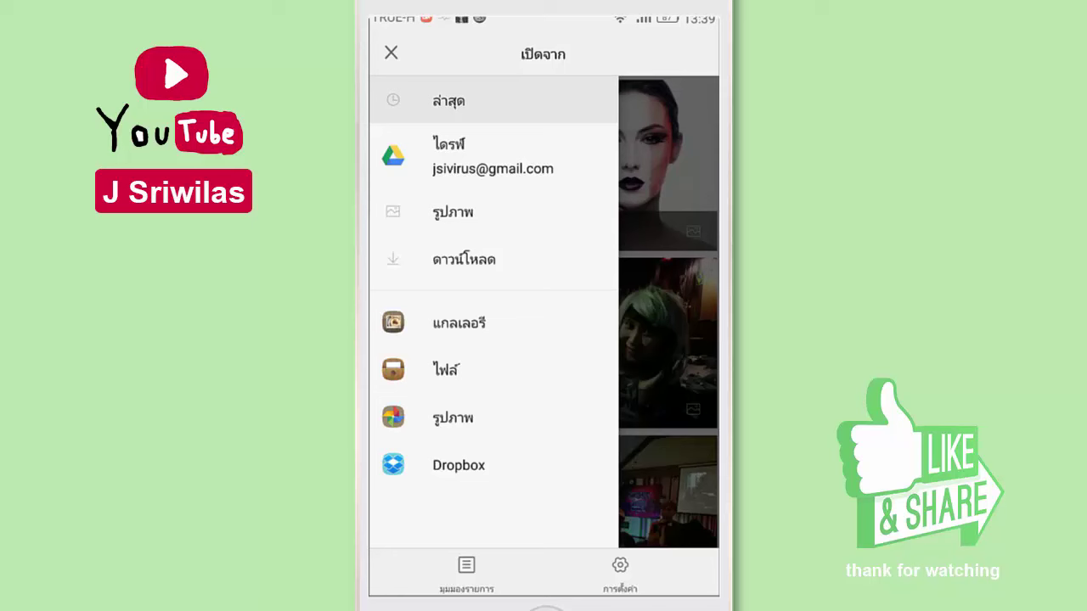
pyautogui.click(458, 323)
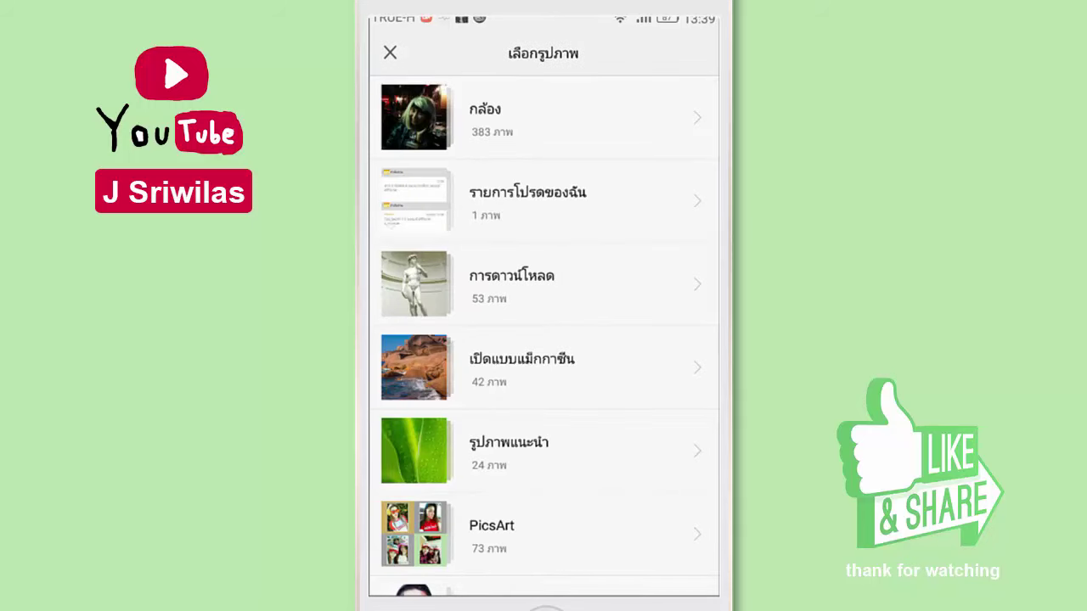
pyautogui.moveTo(609, 487)
pyautogui.mouseDown()
pyautogui.moveTo(609, 366)
pyautogui.moveTo(631, 255)
pyautogui.mouseUp()
pyautogui.moveTo(608, 481); pyautogui.dragTo(626, 363)
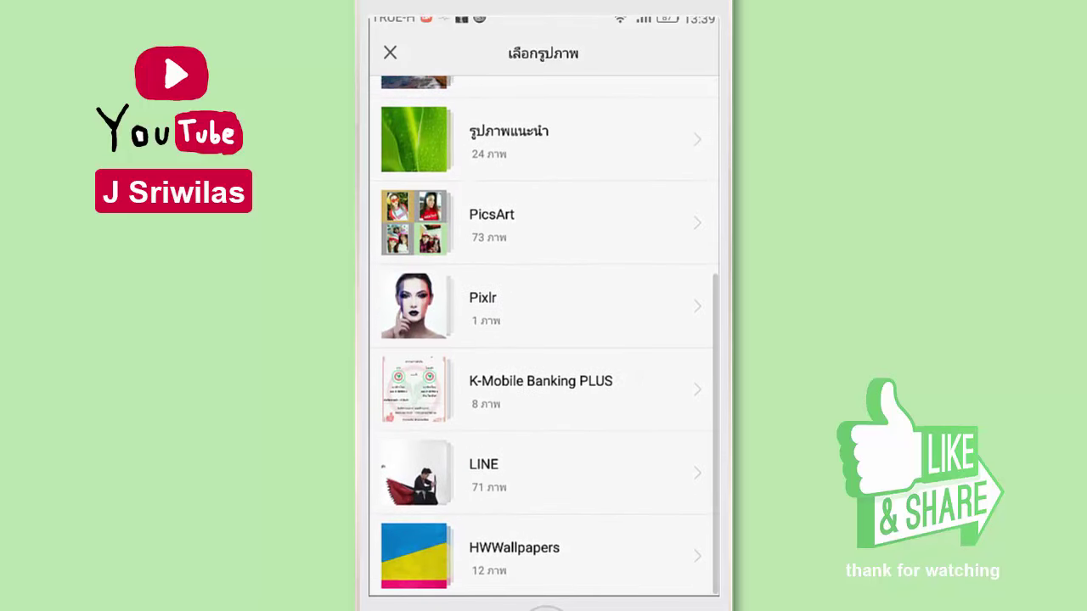
pyautogui.click(611, 462)
pyautogui.click(675, 121)
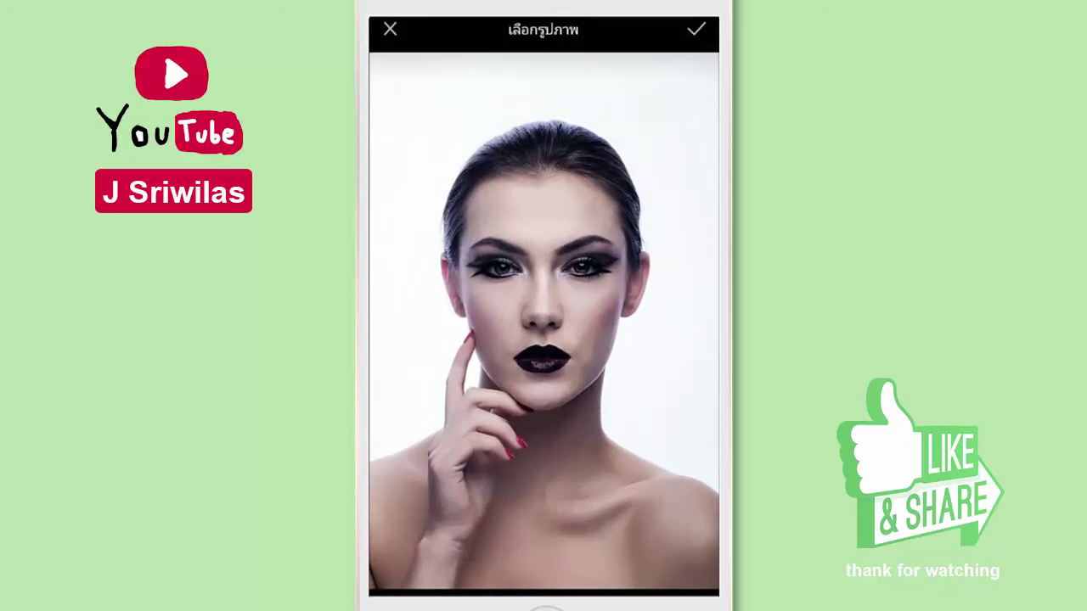
pyautogui.click(696, 29)
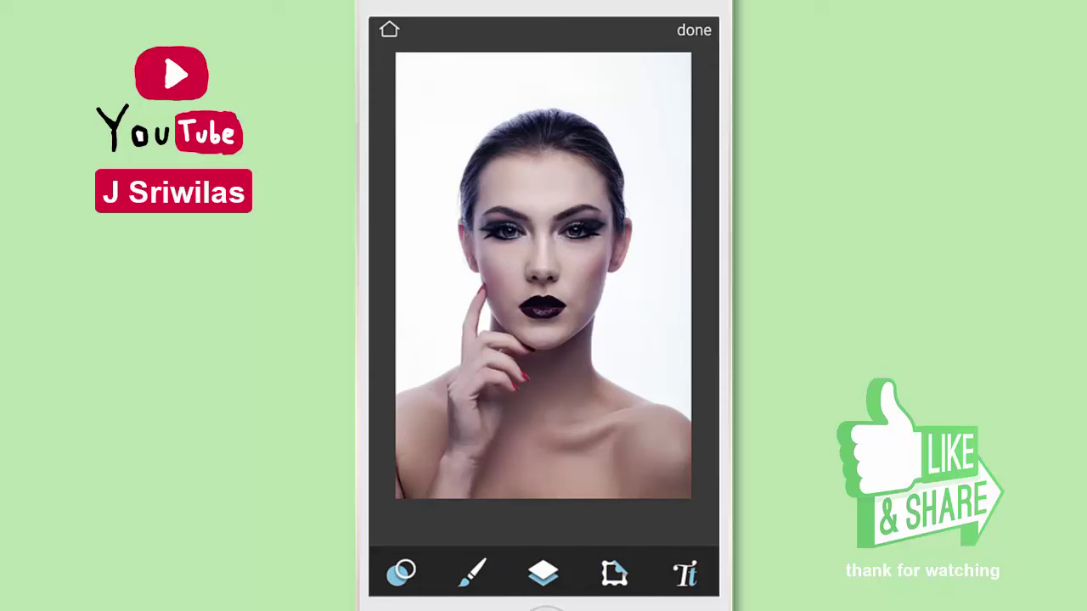
# Apply the black-and-white 'jean' effect to the portrait at strength 97.
pyautogui.click(543, 574)
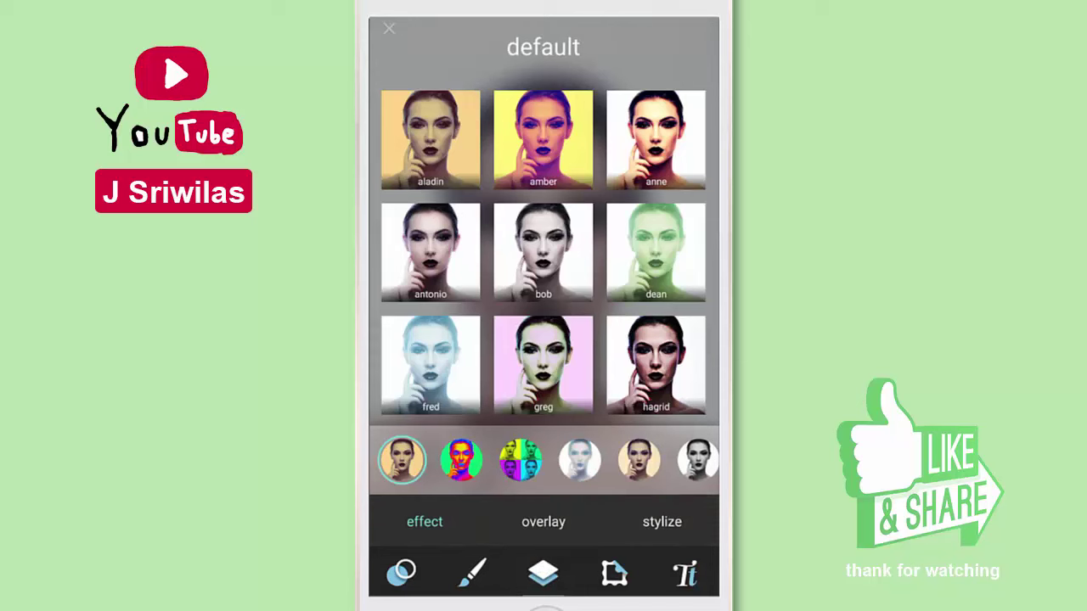
pyautogui.hscroll(2, 543, 460)
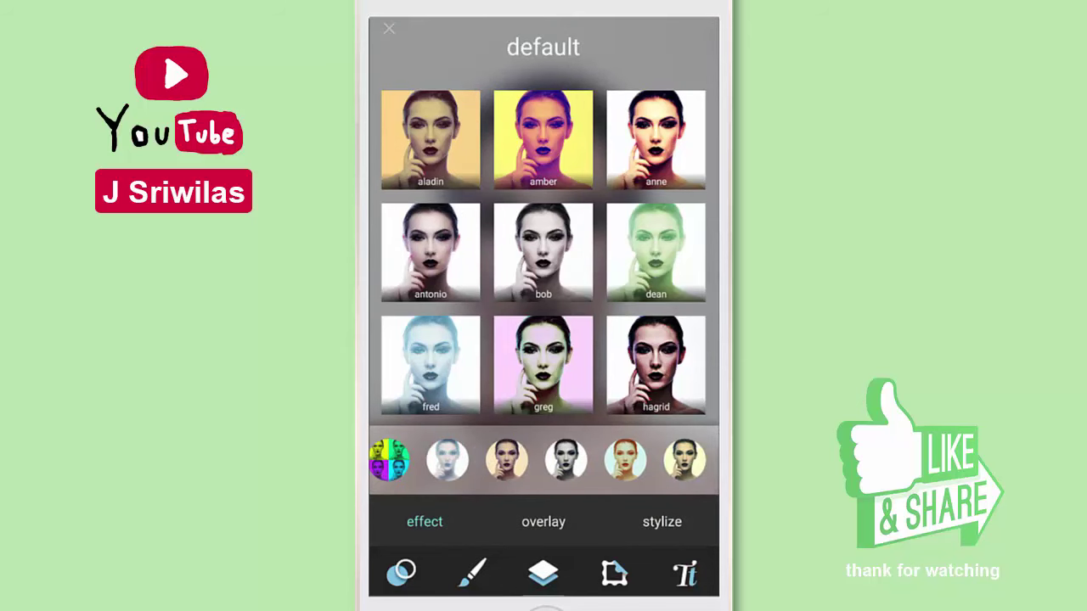
pyautogui.hscroll(-2, 543, 460)
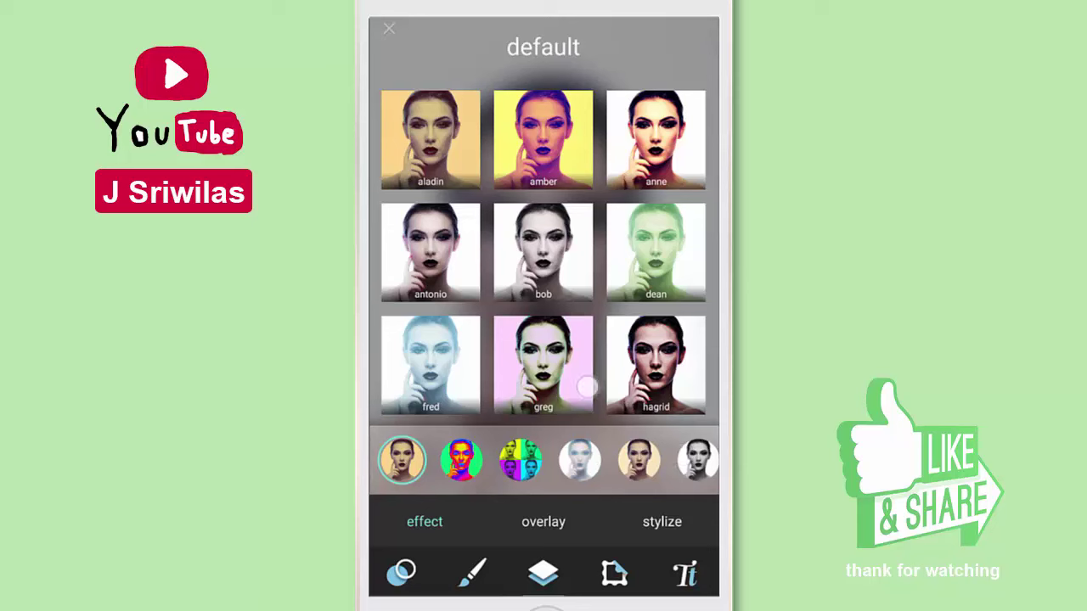
pyautogui.moveTo(590, 386); pyautogui.dragTo(592, 230)
pyautogui.moveTo(658, 301); pyautogui.dragTo(659, 215)
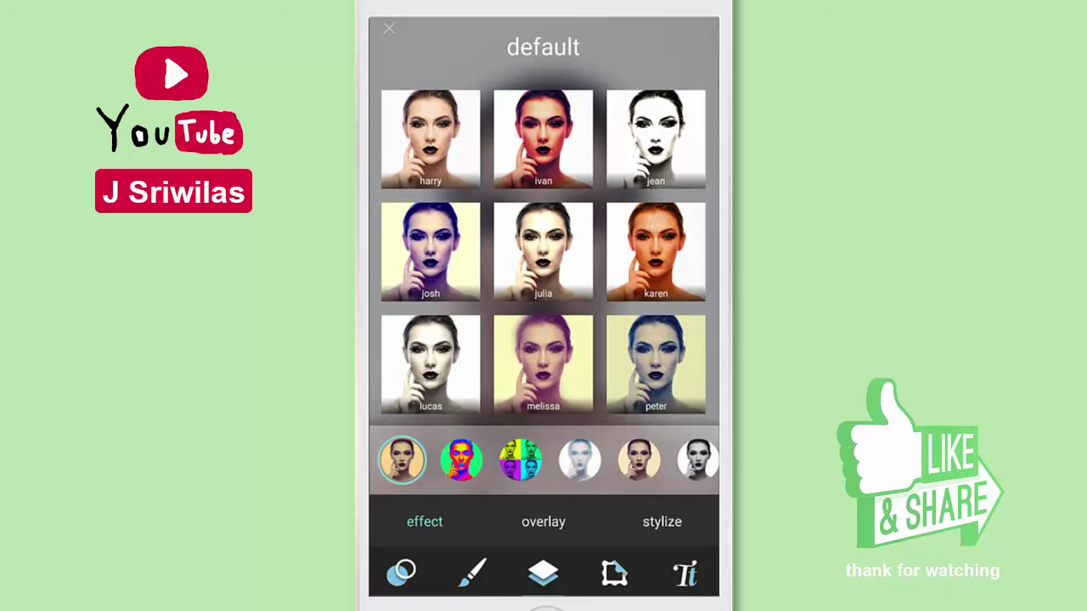
pyautogui.moveTo(618, 278); pyautogui.dragTo(620, 366)
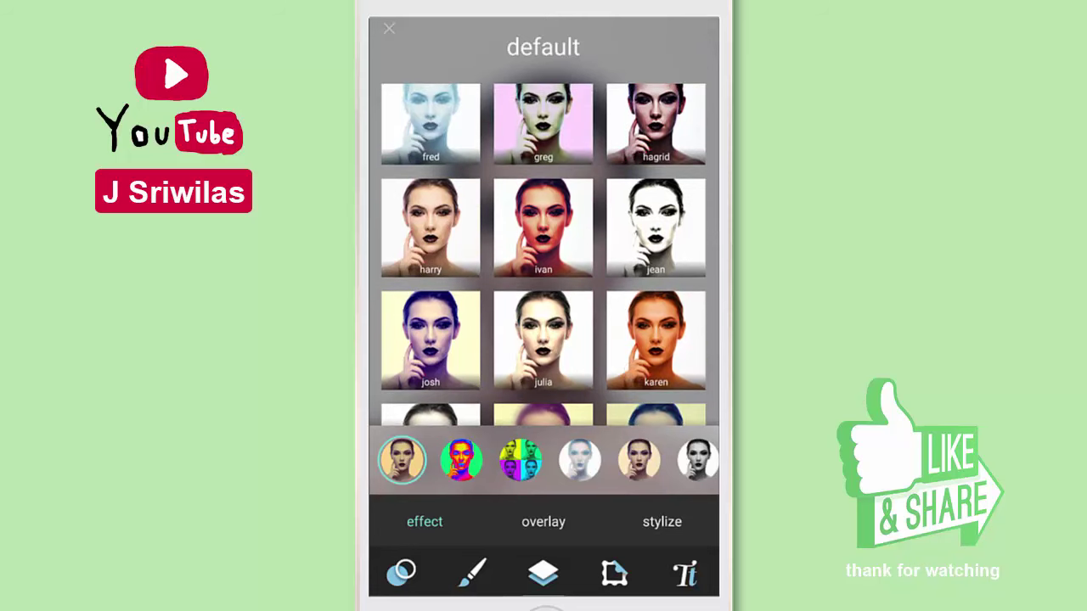
pyautogui.click(655, 227)
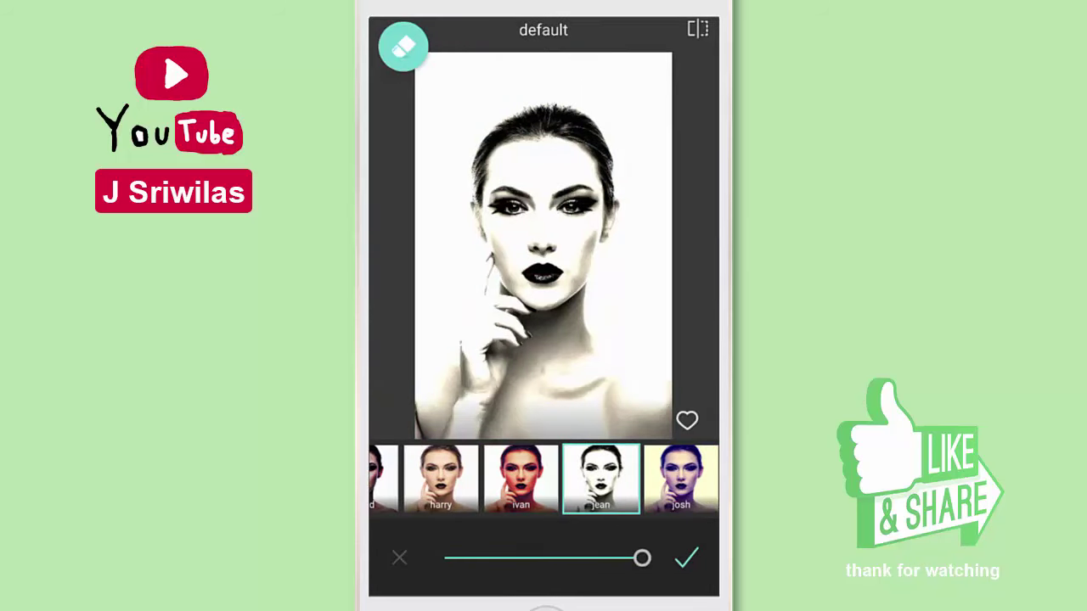
pyautogui.moveTo(642, 558)
pyautogui.mouseDown()
pyautogui.moveTo(470, 558)
pyautogui.moveTo(641, 557)
pyautogui.mouseUp()
pyautogui.click(686, 557)
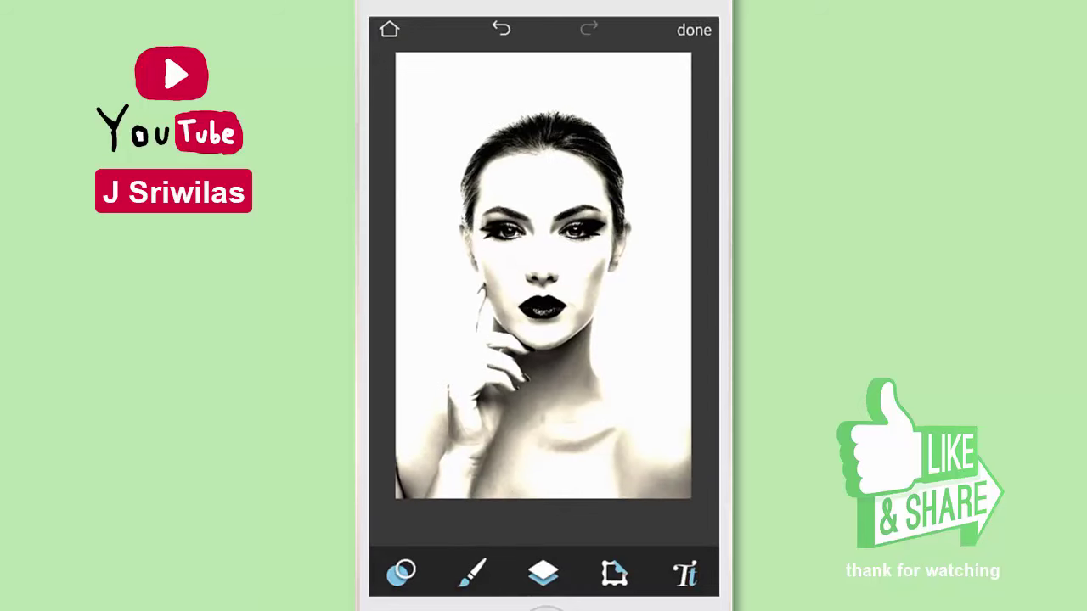
# Open the double exposure editor from the Tools collection.
pyautogui.click(404, 575)
pyautogui.click(404, 573)
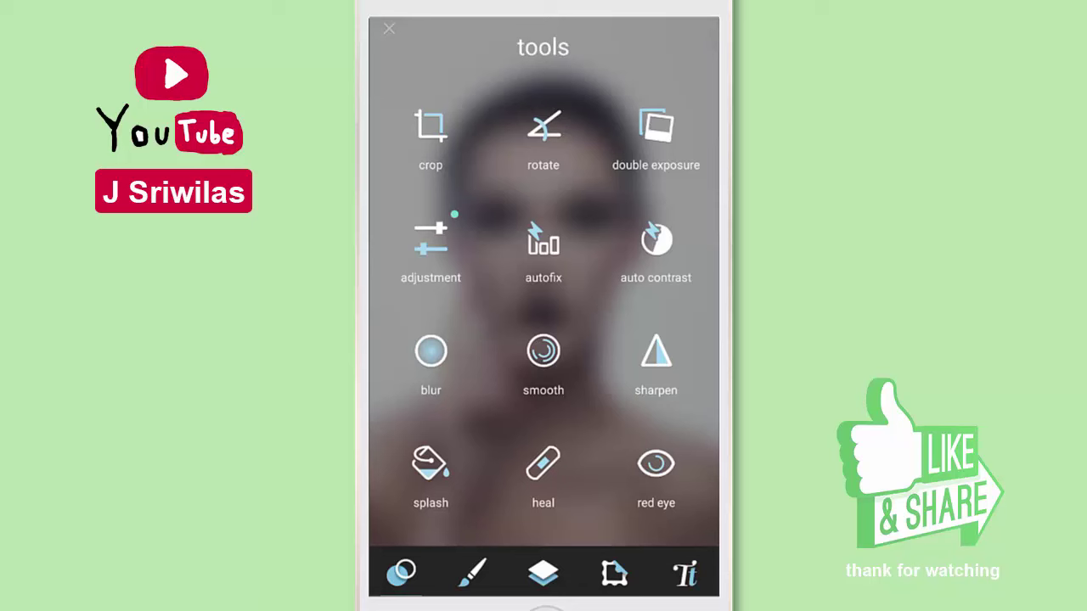
pyautogui.click(686, 145)
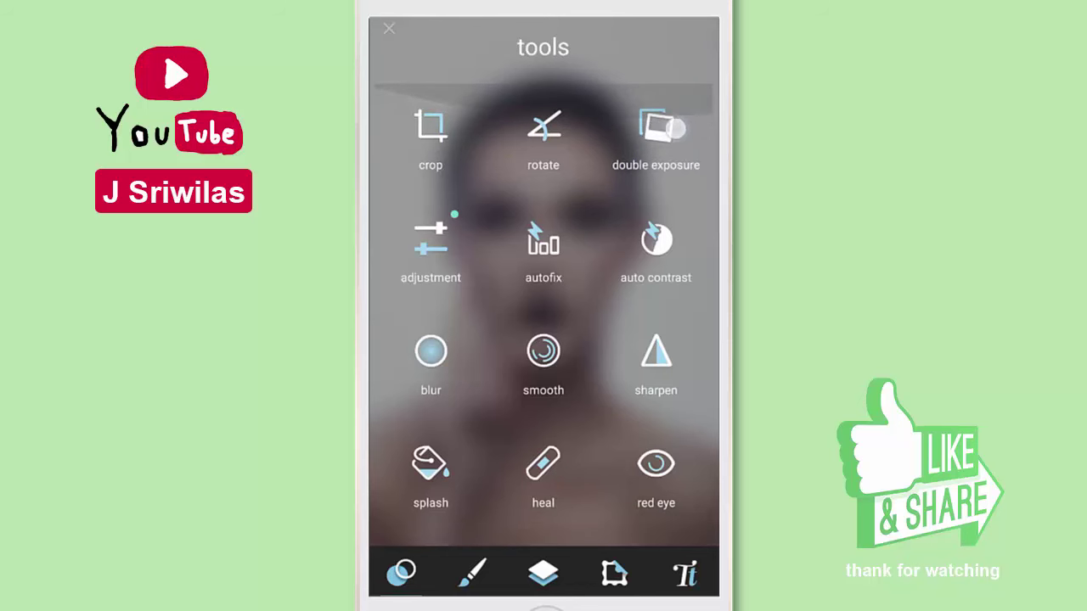
pyautogui.click(687, 128)
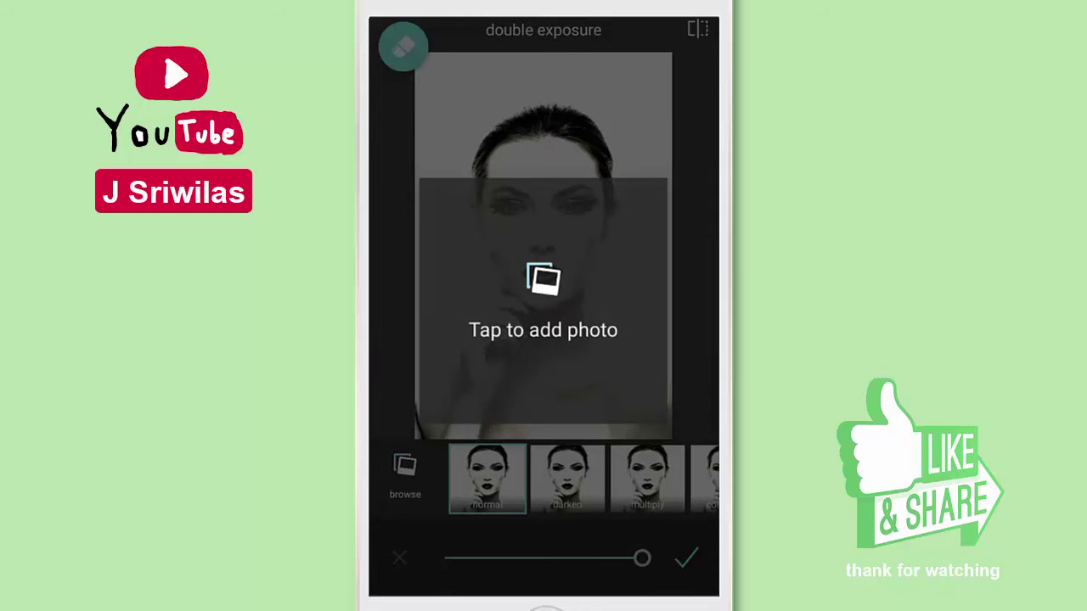
# Add the purple galaxy image from the LINE album as the overlay photo.
pyautogui.click(543, 302)
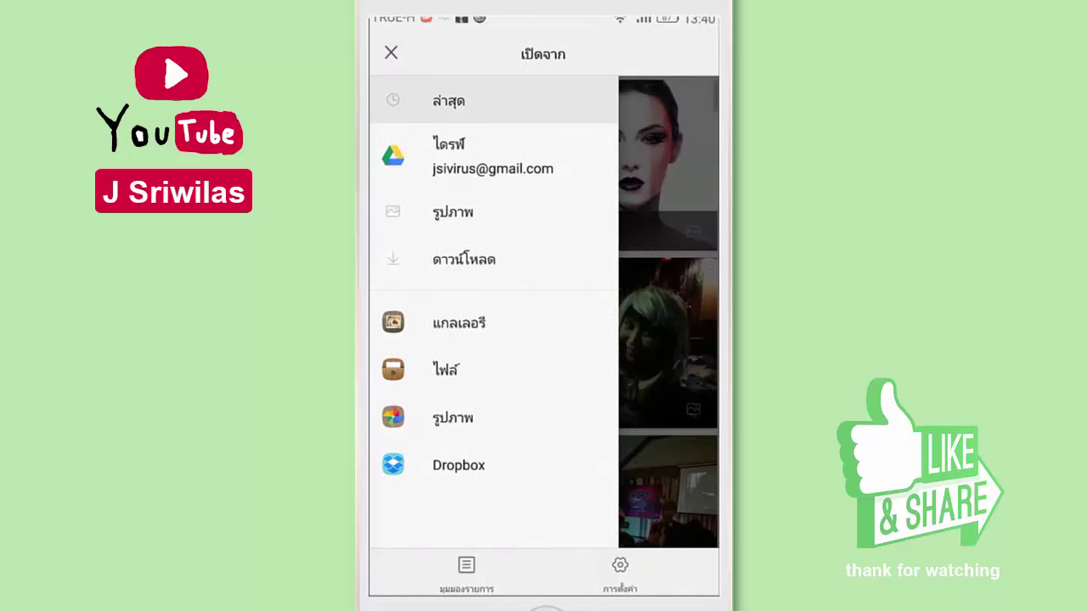
pyautogui.click(546, 323)
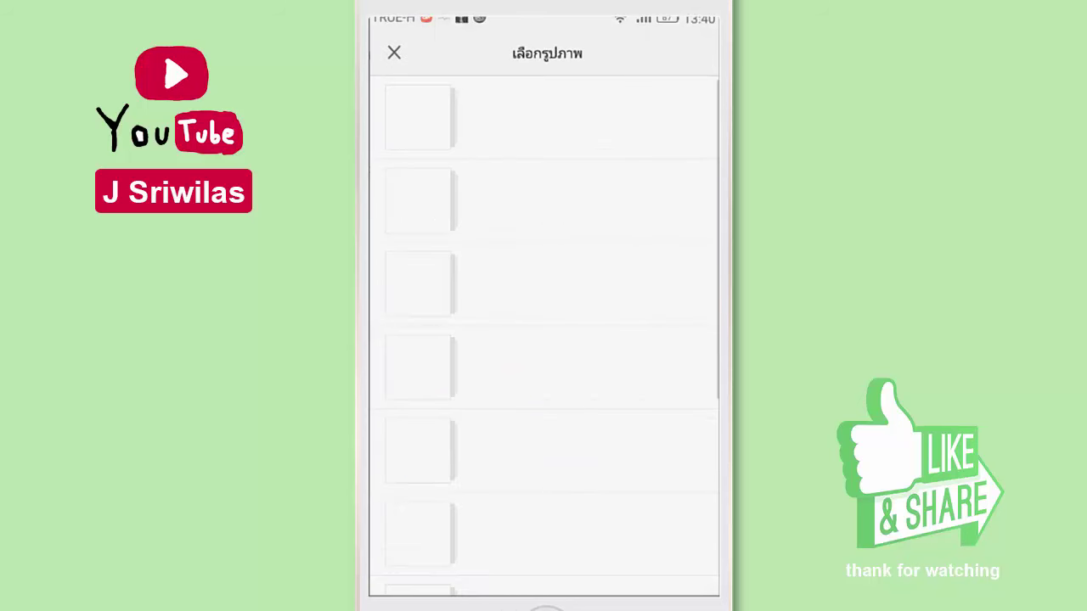
pyautogui.scroll(-3, 623, 325)
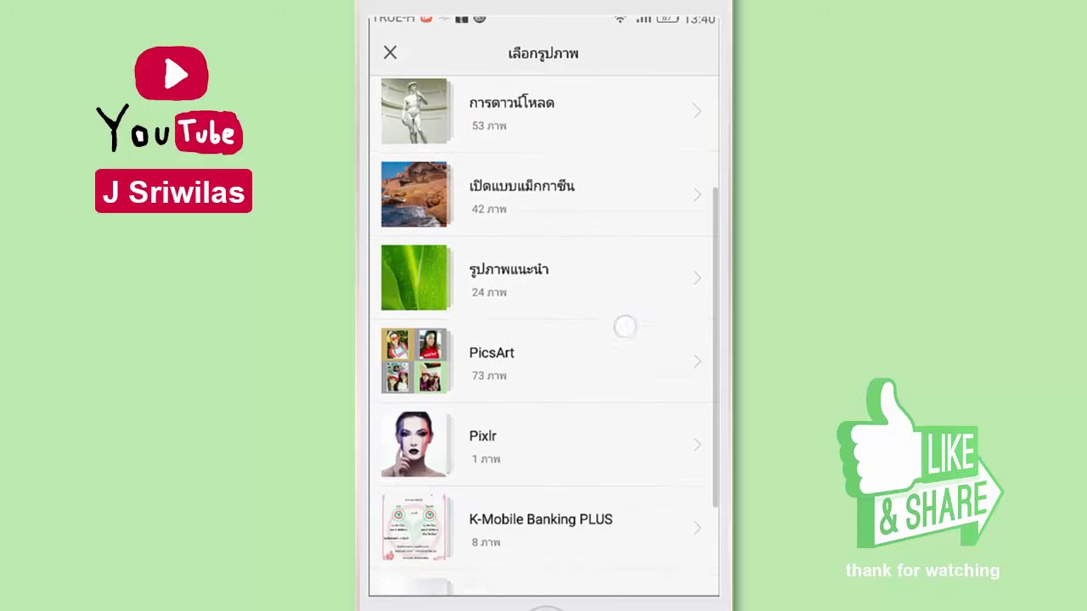
pyautogui.scroll(-3, 631, 368)
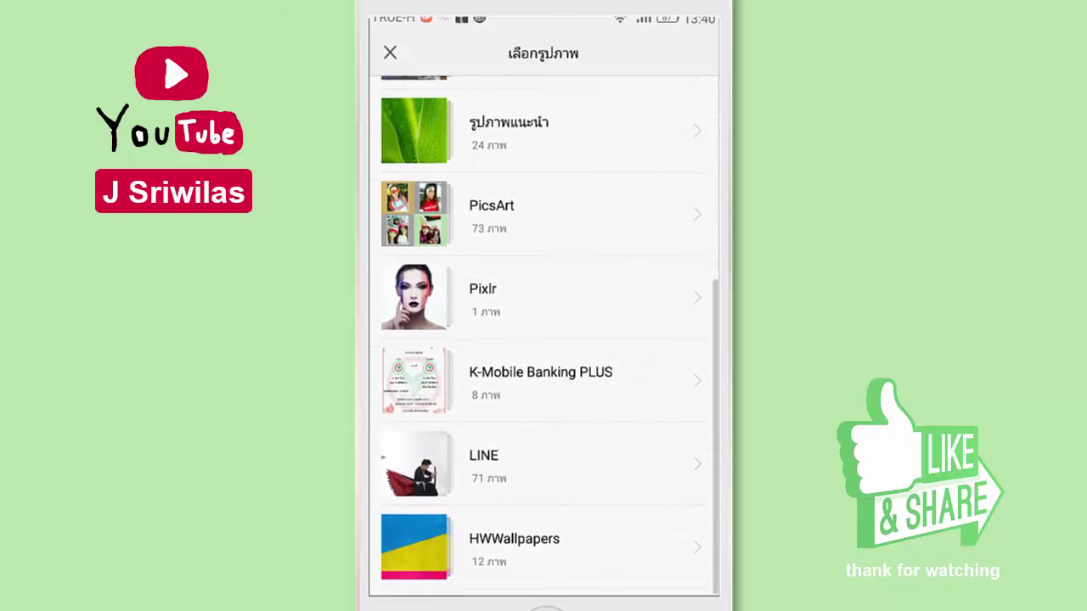
pyautogui.click(629, 472)
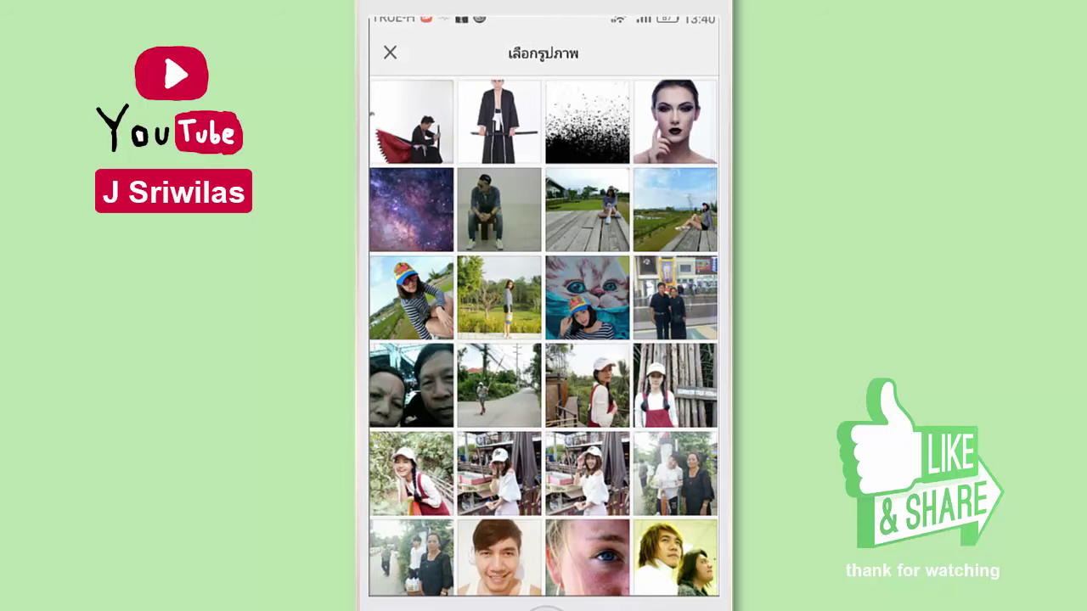
pyautogui.click(415, 180)
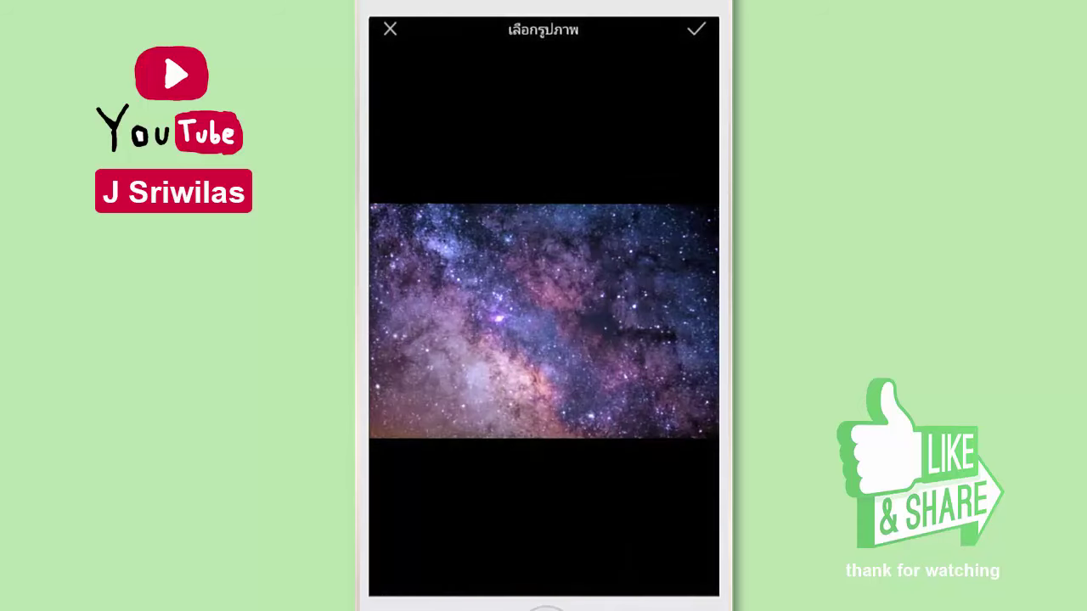
pyautogui.click(696, 29)
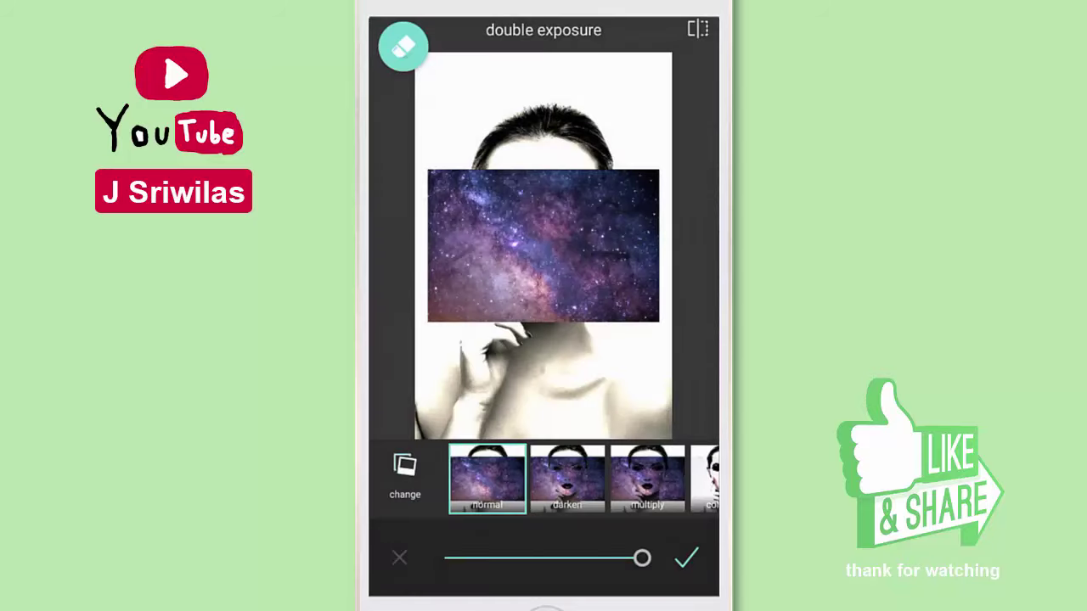
# Rotate and enlarge the galaxy over the portrait and try screen blending.
pyautogui.moveTo(623, 264)
pyautogui.mouseDown()
pyautogui.moveTo(552, 374)
pyautogui.moveTo(521, 398)
pyautogui.moveTo(533, 396)
pyautogui.mouseUp()
pyautogui.moveTo(579, 332); pyautogui.dragTo(575, 343)
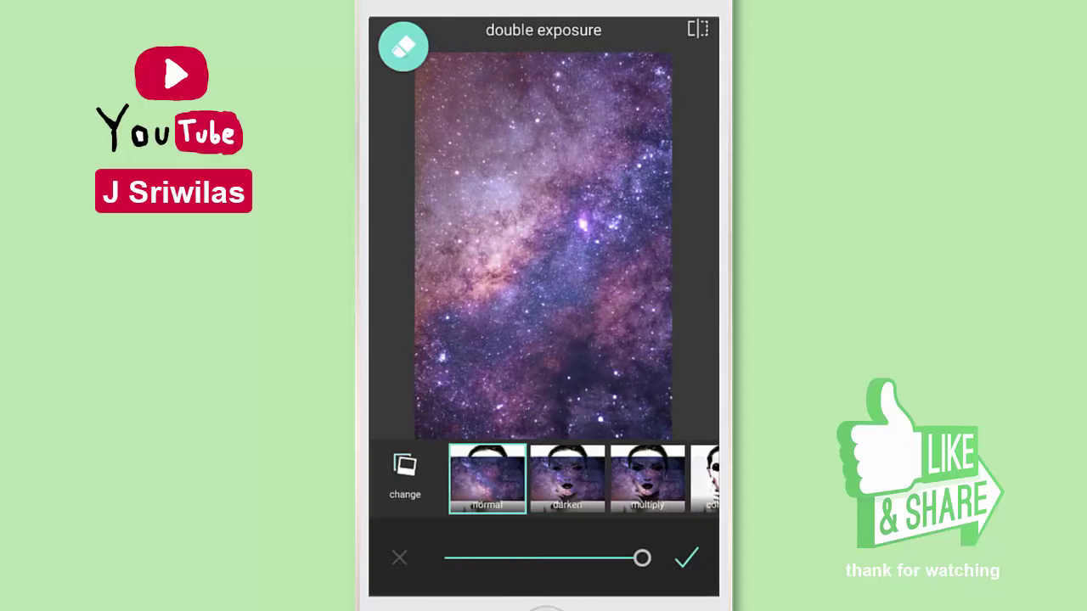
pyautogui.moveTo(670, 480); pyautogui.dragTo(586, 479)
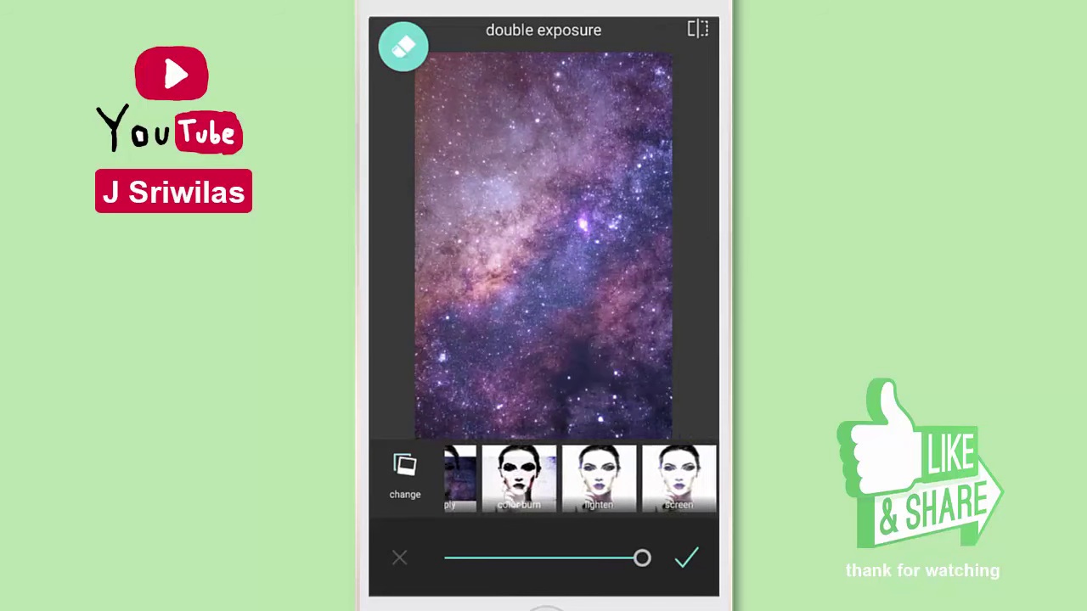
pyautogui.moveTo(662, 480); pyautogui.dragTo(432, 497)
pyautogui.click(620, 478)
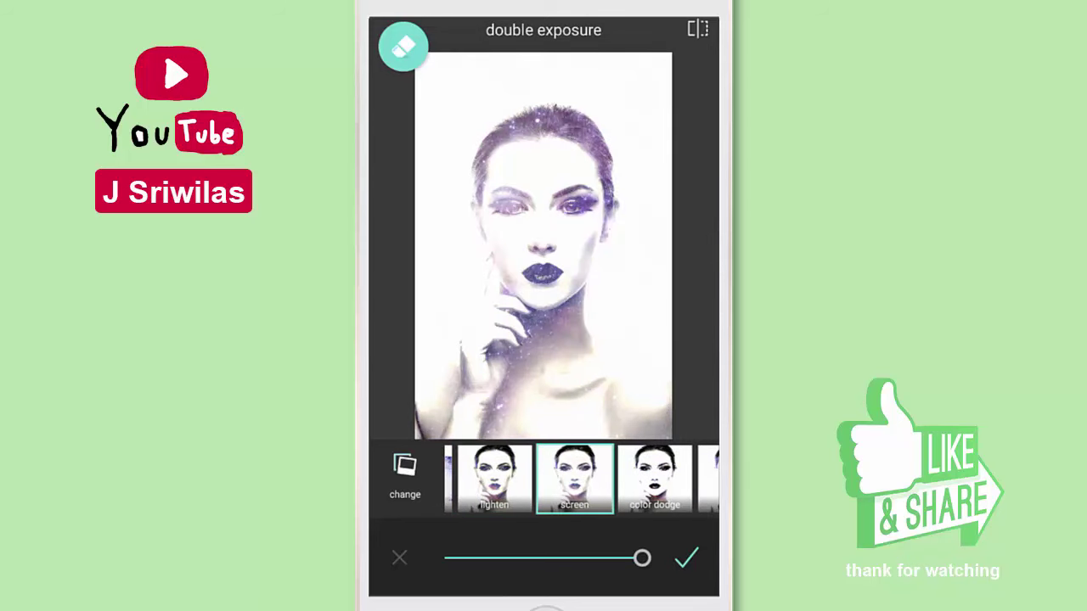
# Compare color dodge, add and overlay blends, settling on add.
pyautogui.moveTo(628, 478); pyautogui.dragTo(548, 478)
pyautogui.click(577, 478)
pyautogui.click(657, 478)
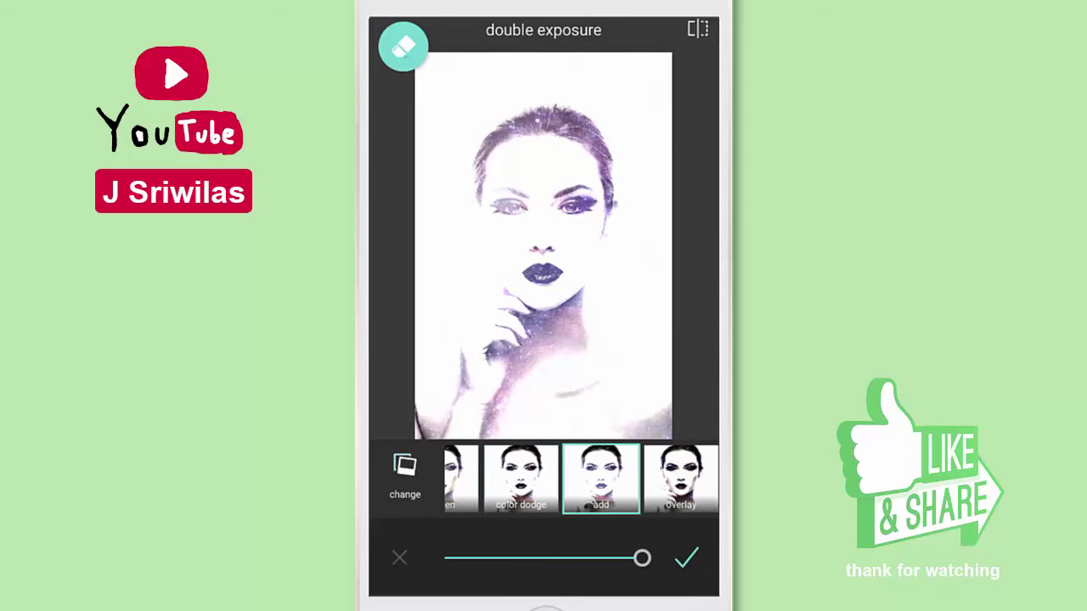
pyautogui.moveTo(645, 477); pyautogui.dragTo(526, 478)
pyautogui.click(545, 478)
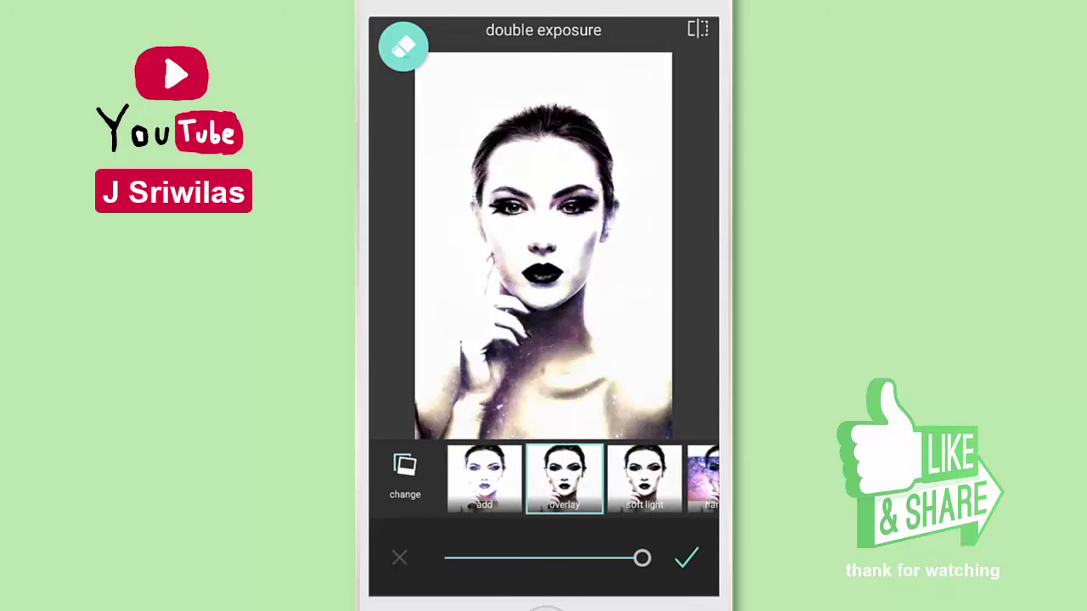
pyautogui.click(473, 478)
pyautogui.moveTo(509, 478); pyautogui.dragTo(594, 478)
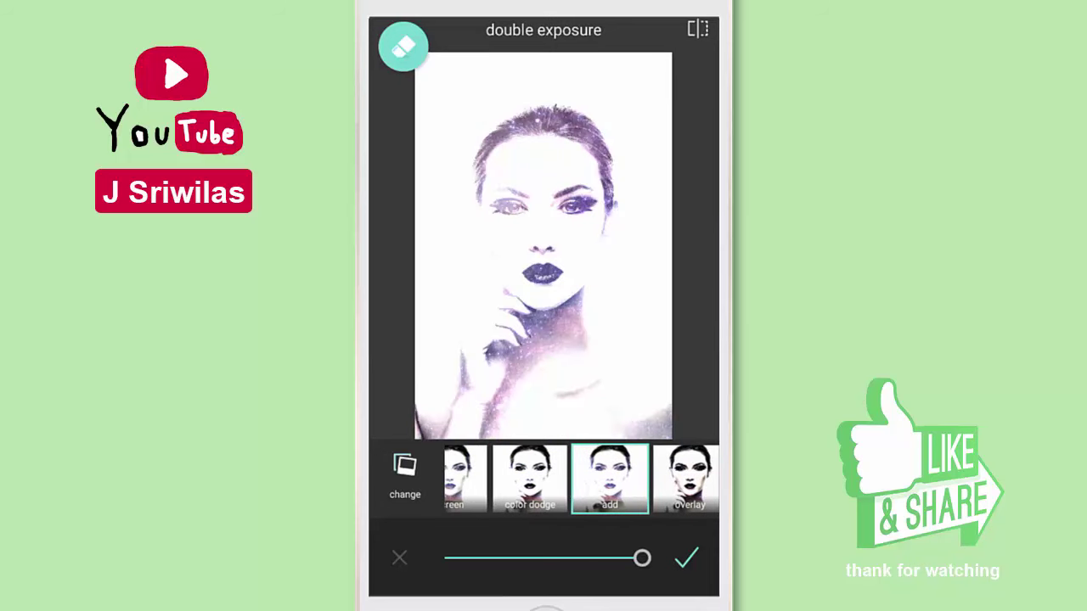
# Erase the galaxy from the face and apply the double exposure.
pyautogui.click(404, 47)
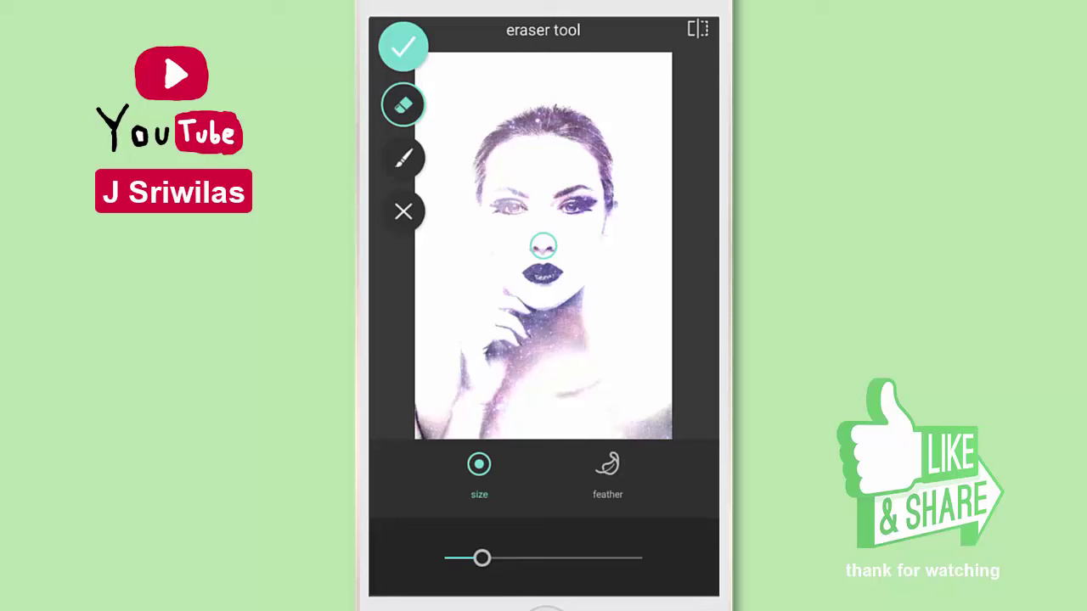
pyautogui.click(403, 47)
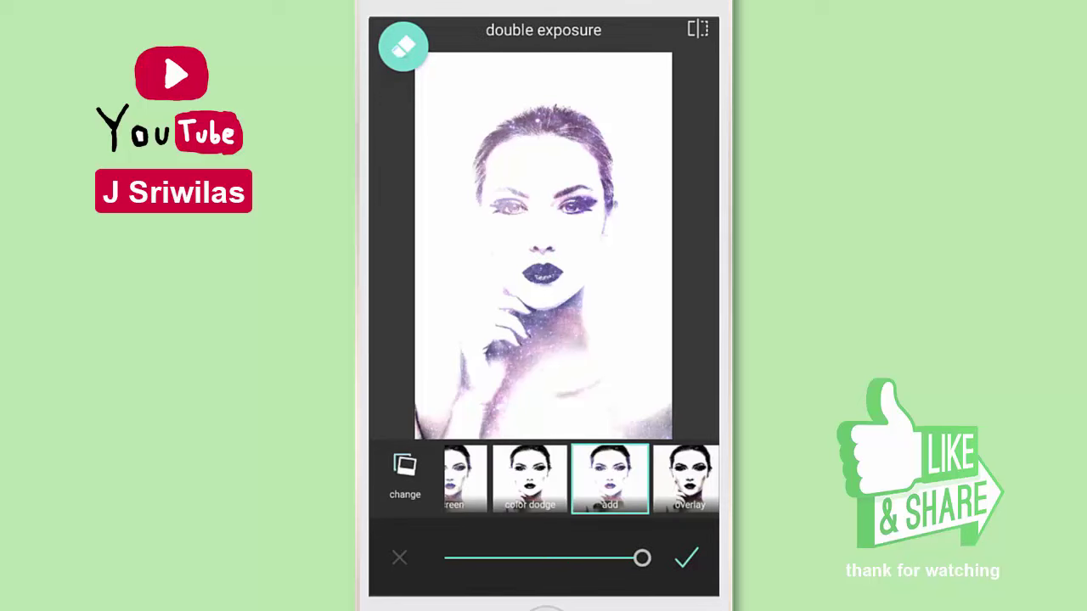
pyautogui.click(686, 558)
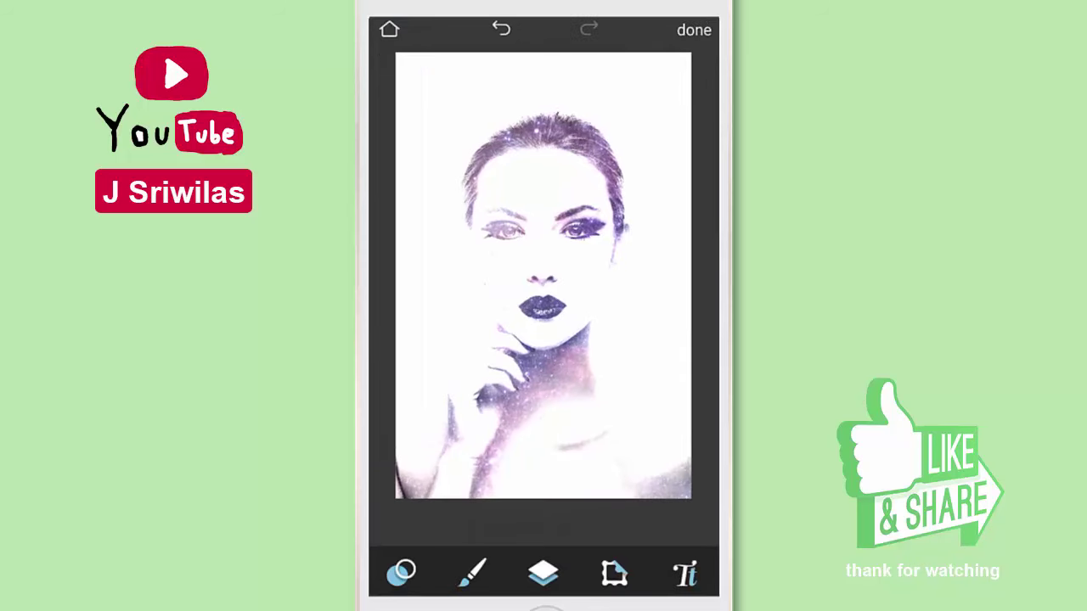
# Start a new double exposure with the black particle-splatter image from the LINE album.
pyautogui.click(403, 573)
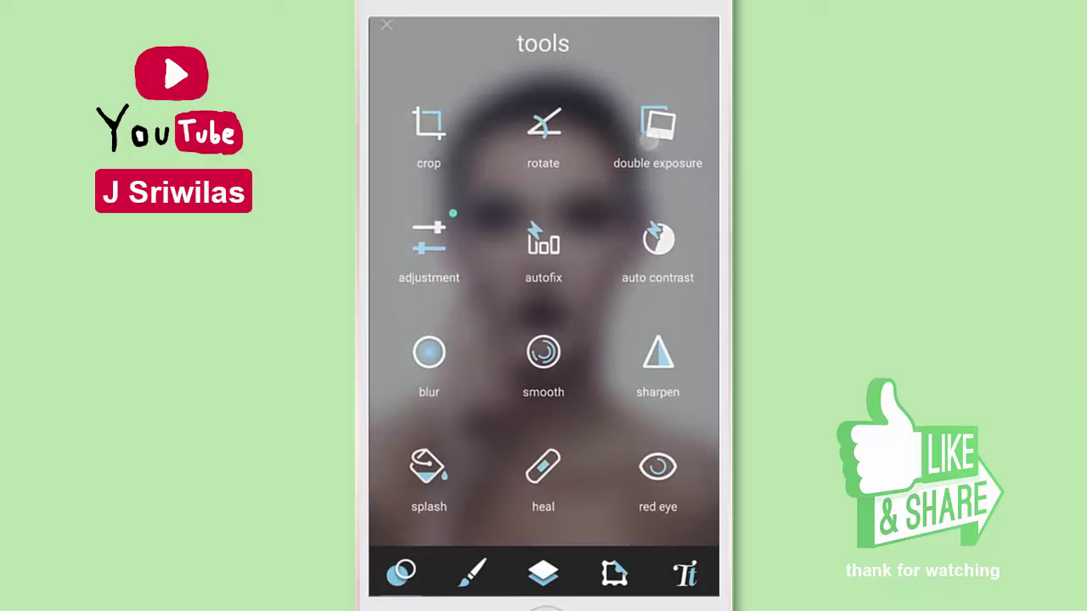
pyautogui.click(649, 140)
pyautogui.click(543, 280)
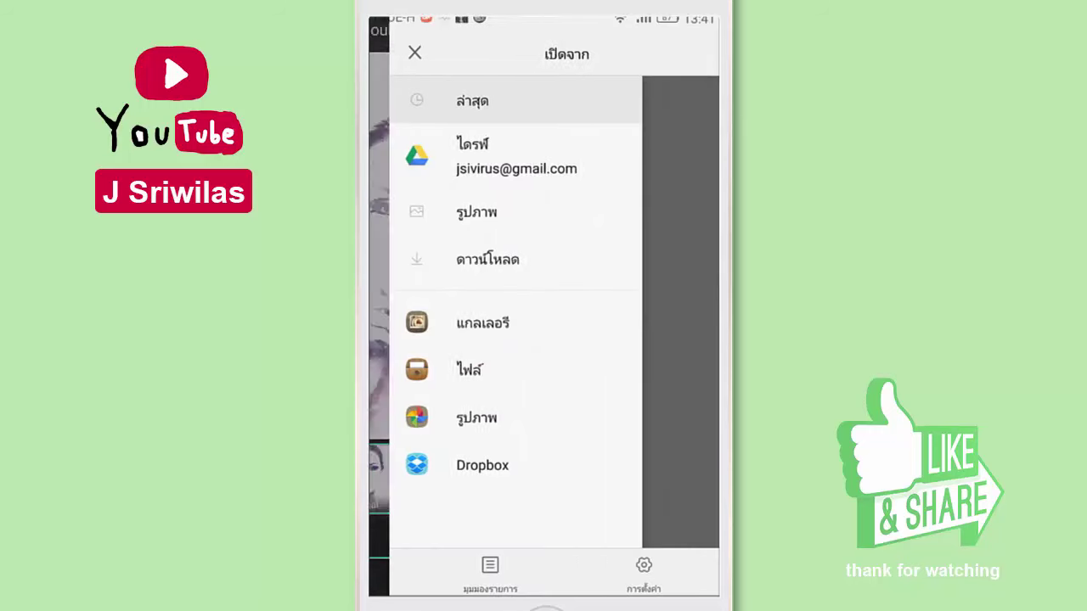
pyautogui.click(537, 326)
pyautogui.moveTo(630, 475); pyautogui.dragTo(632, 356)
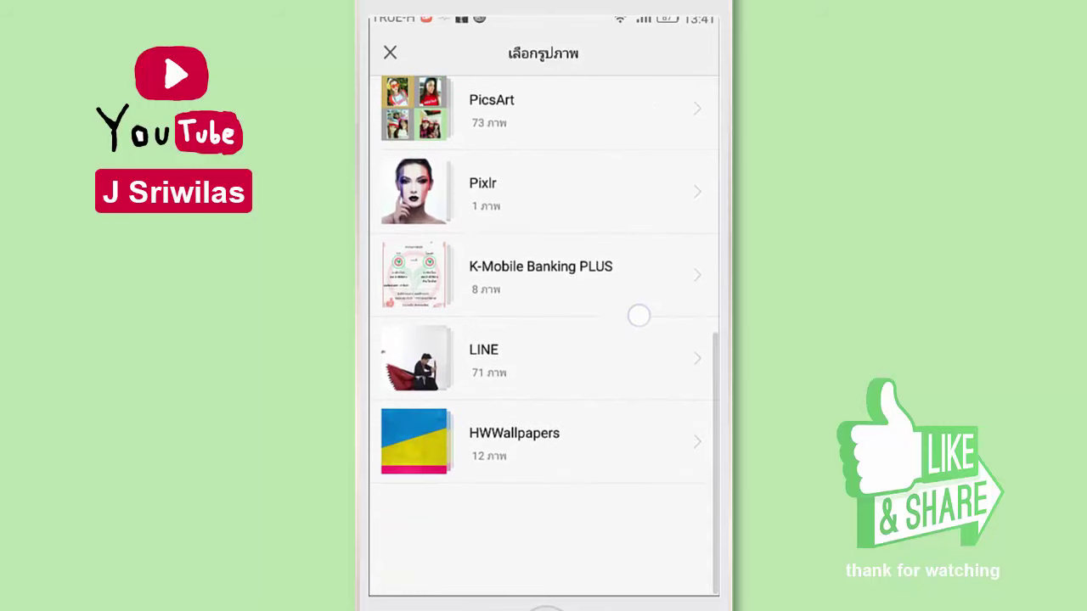
pyautogui.click(597, 461)
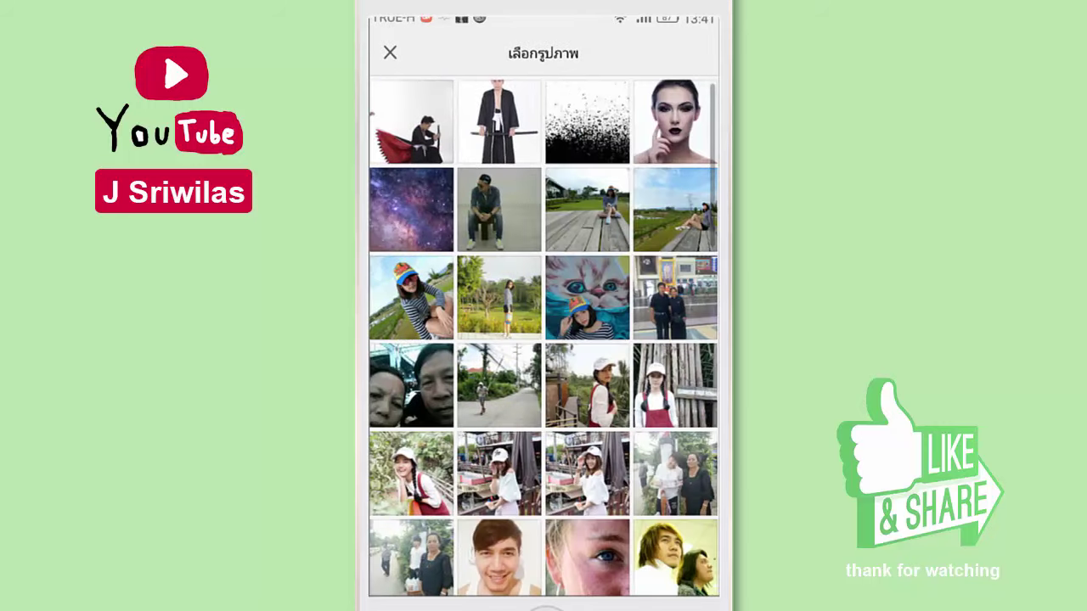
pyautogui.click(598, 128)
pyautogui.click(695, 30)
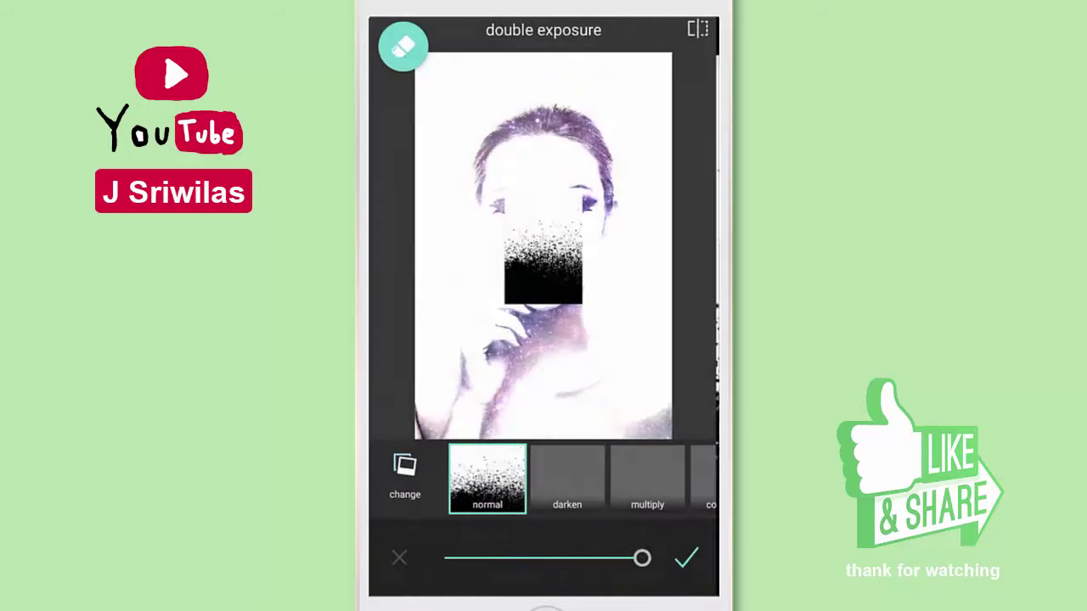
# Enlarge the splatter over the head and set its blend to color dodge.
pyautogui.moveTo(543, 259)
pyautogui.mouseDown()
pyautogui.moveTo(565, 291)
pyautogui.moveTo(553, 213)
pyautogui.moveTo(574, 214)
pyautogui.moveTo(581, 184)
pyautogui.mouseUp()
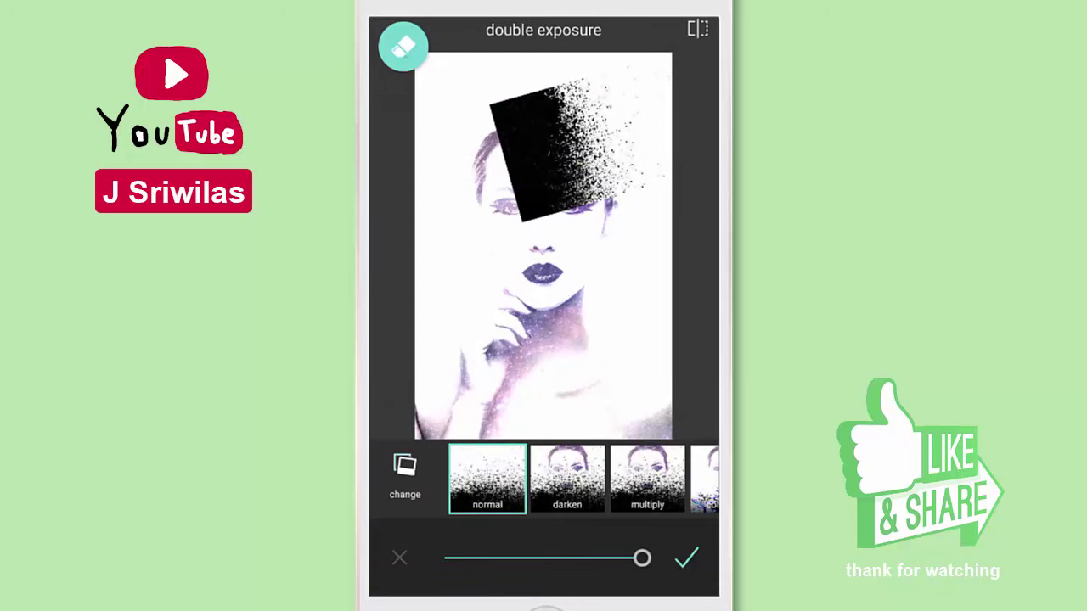
pyautogui.moveTo(645, 479); pyautogui.dragTo(484, 480)
pyautogui.click(477, 480)
pyautogui.click(601, 480)
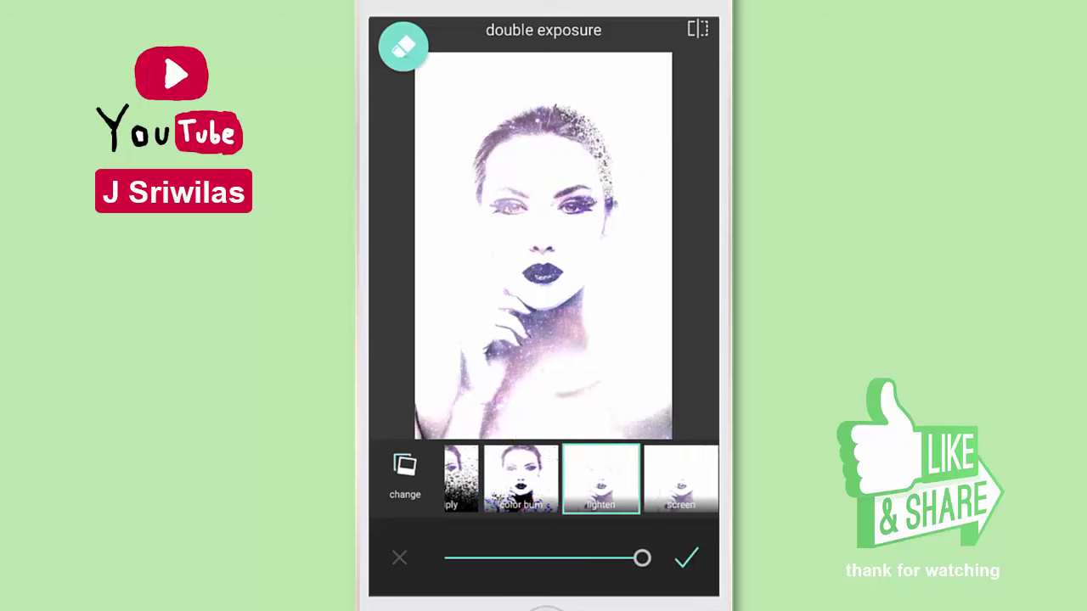
pyautogui.moveTo(645, 480); pyautogui.dragTo(526, 479)
pyautogui.click(566, 480)
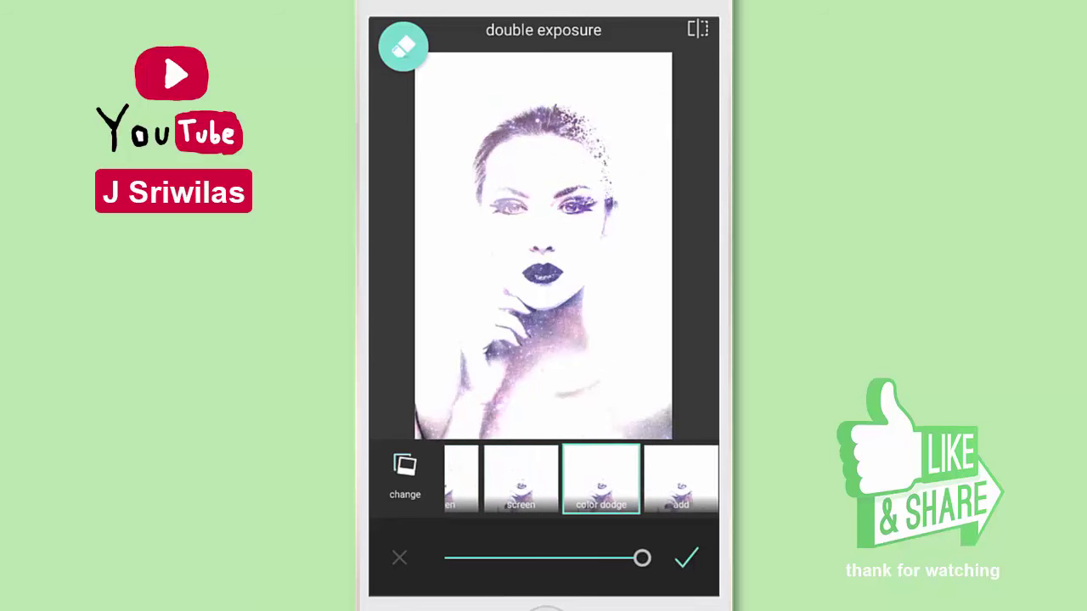
# Reposition the splatter along the hairline and apply the double exposure.
pyautogui.moveTo(582, 96); pyautogui.dragTo(522, 77)
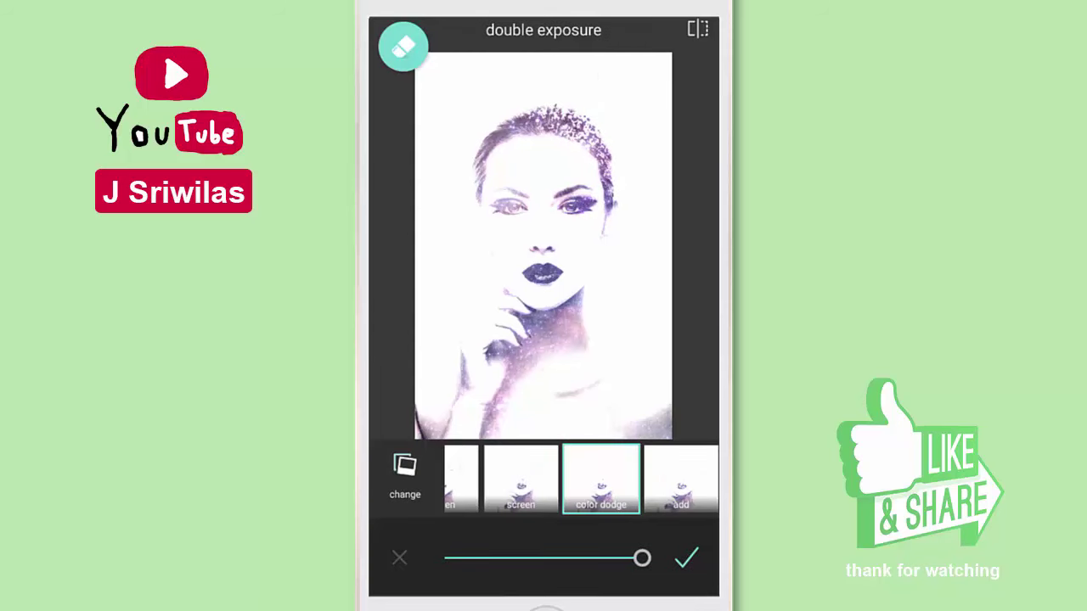
pyautogui.click(572, 96)
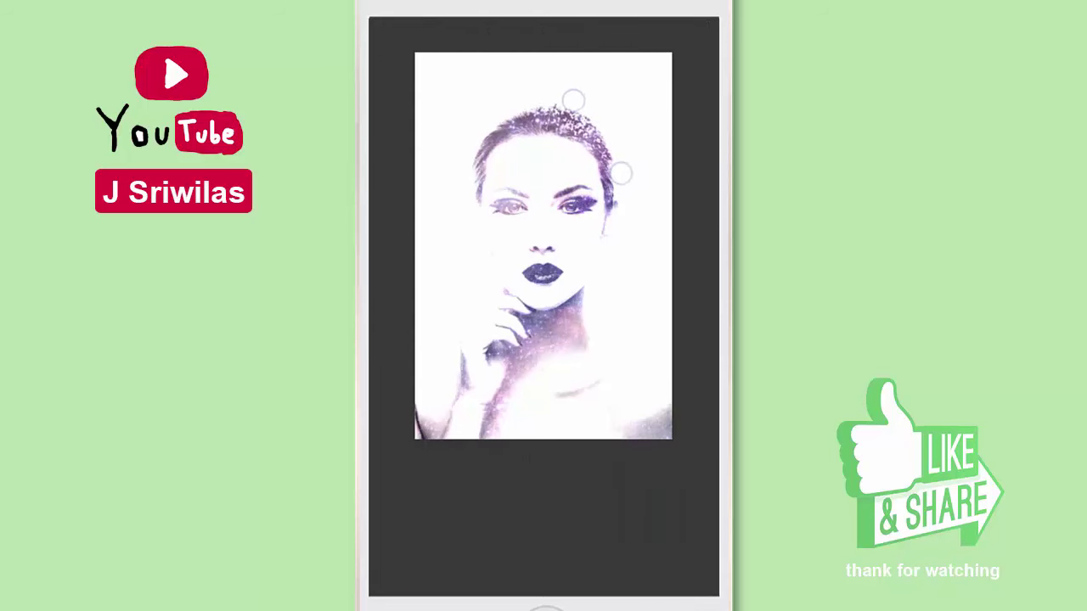
pyautogui.click(686, 557)
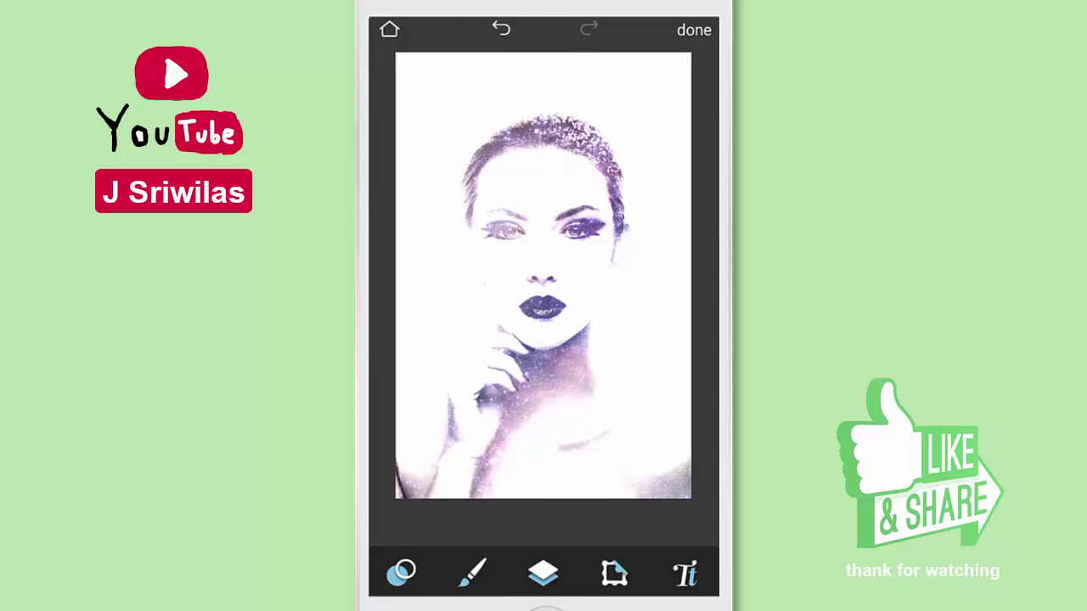
# Preview the hagrid, bob, antonio and anne colour filters on the portrait.
pyautogui.click(543, 573)
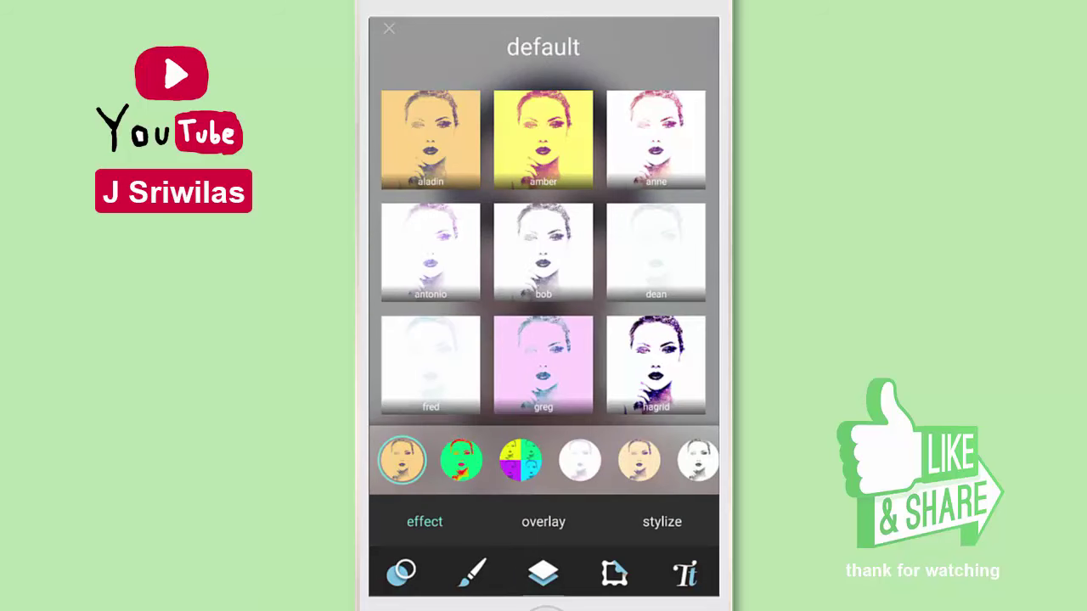
pyautogui.click(647, 374)
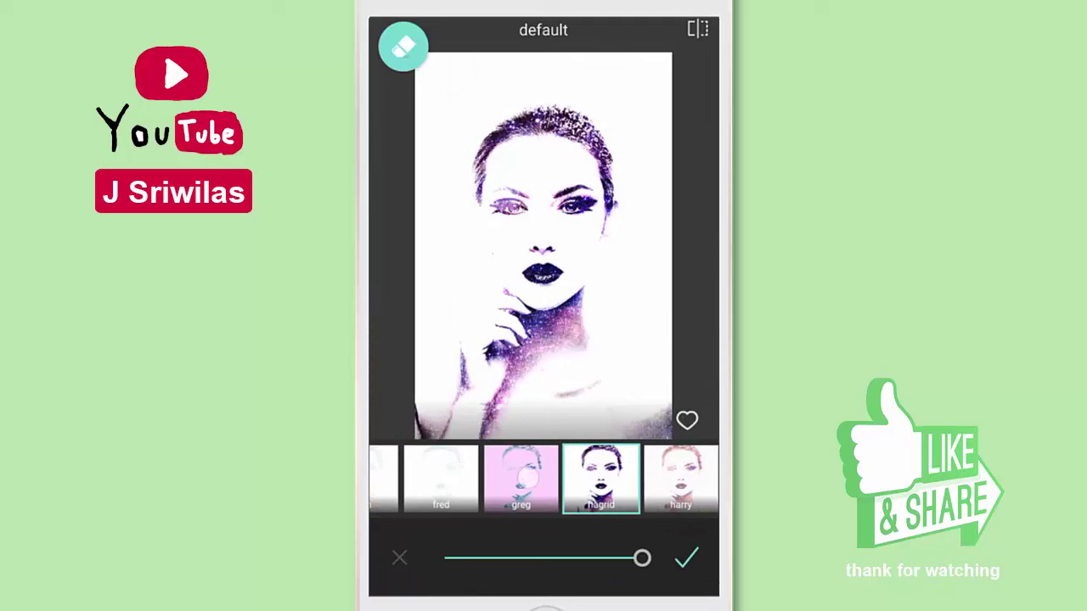
pyautogui.moveTo(424, 477); pyautogui.dragTo(679, 478)
pyautogui.click(566, 478)
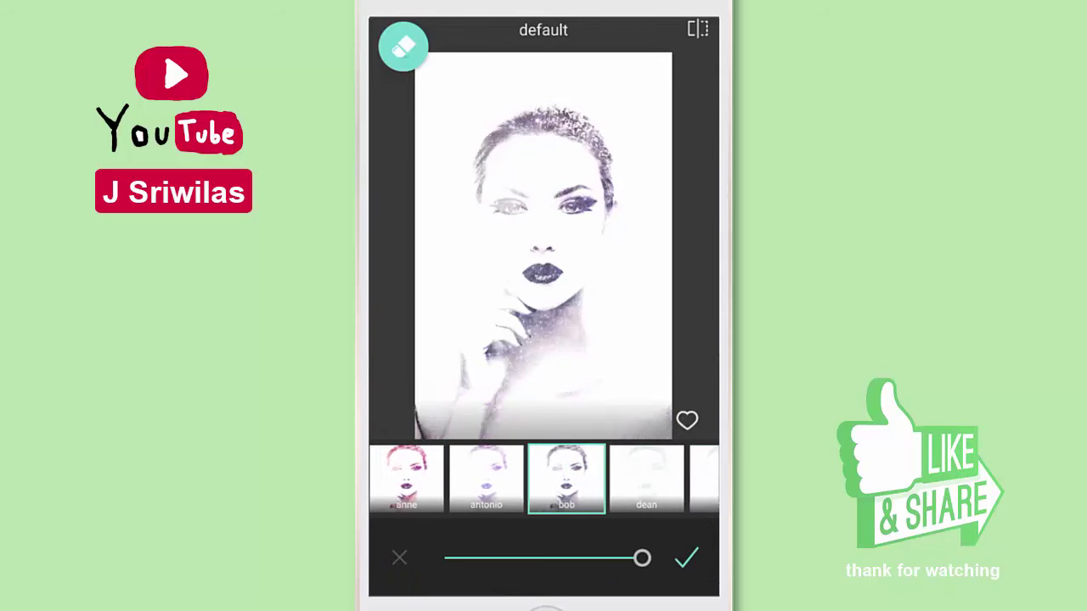
pyautogui.click(486, 478)
pyautogui.click(405, 478)
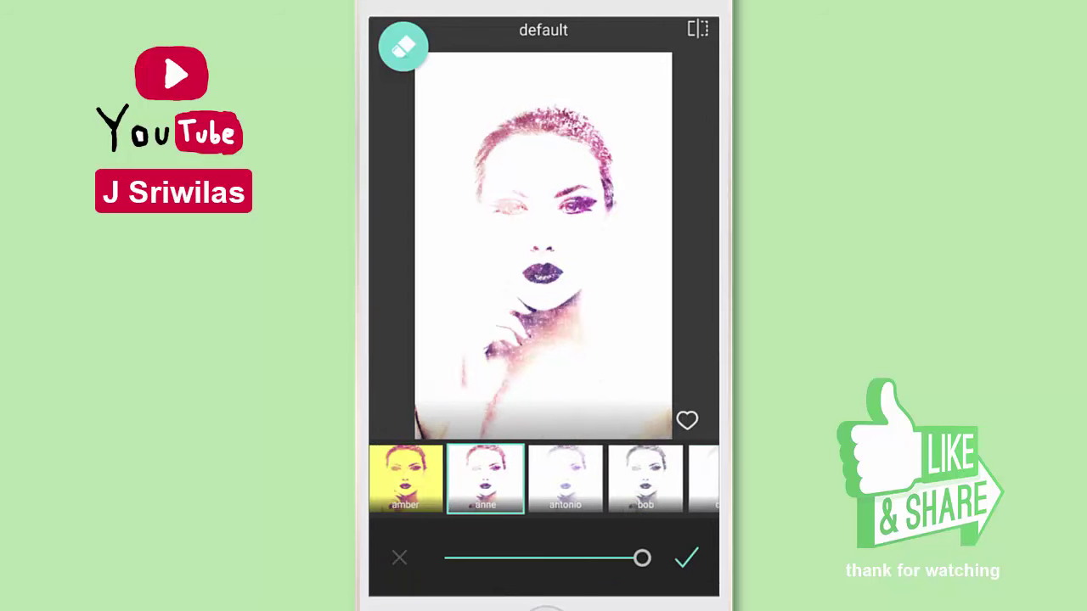
pyautogui.moveTo(679, 477); pyautogui.dragTo(424, 478)
# Preview josh and sophia, then apply a purple-toned filter.
pyautogui.moveTo(679, 478); pyautogui.dragTo(424, 478)
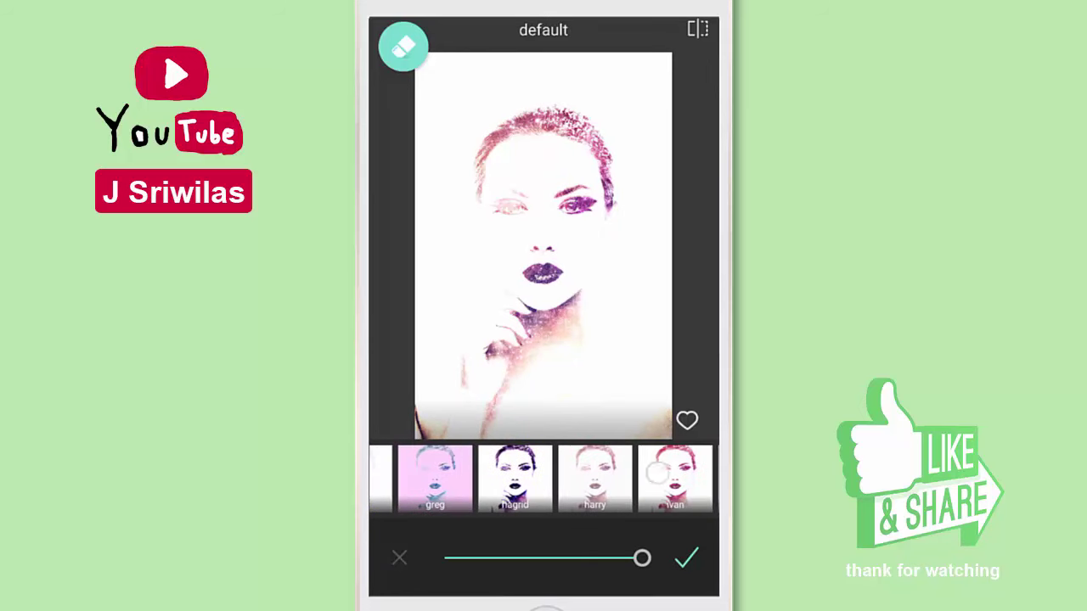
pyautogui.click(509, 484)
pyautogui.moveTo(662, 478); pyautogui.dragTo(441, 478)
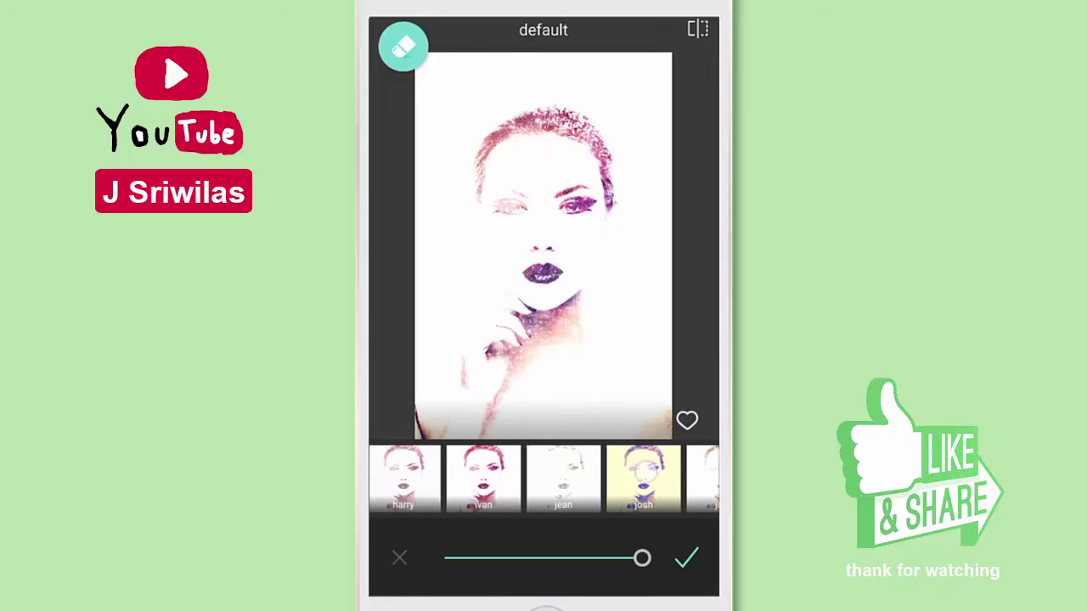
pyautogui.moveTo(662, 478); pyautogui.dragTo(408, 478)
pyautogui.click(518, 478)
pyautogui.moveTo(663, 478); pyautogui.dragTo(424, 478)
pyautogui.click(517, 478)
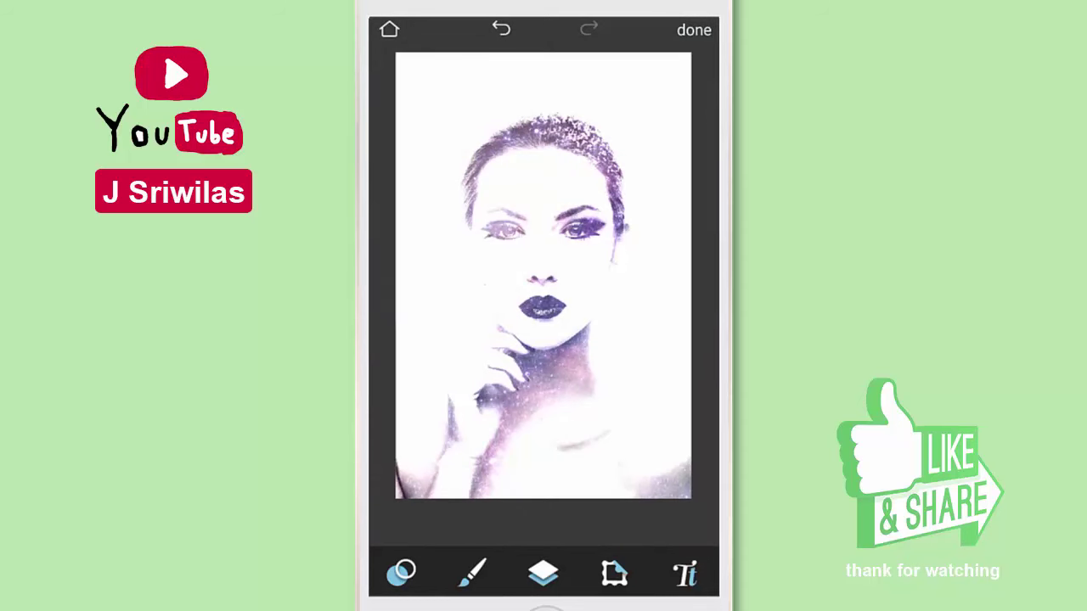
pyautogui.click(401, 573)
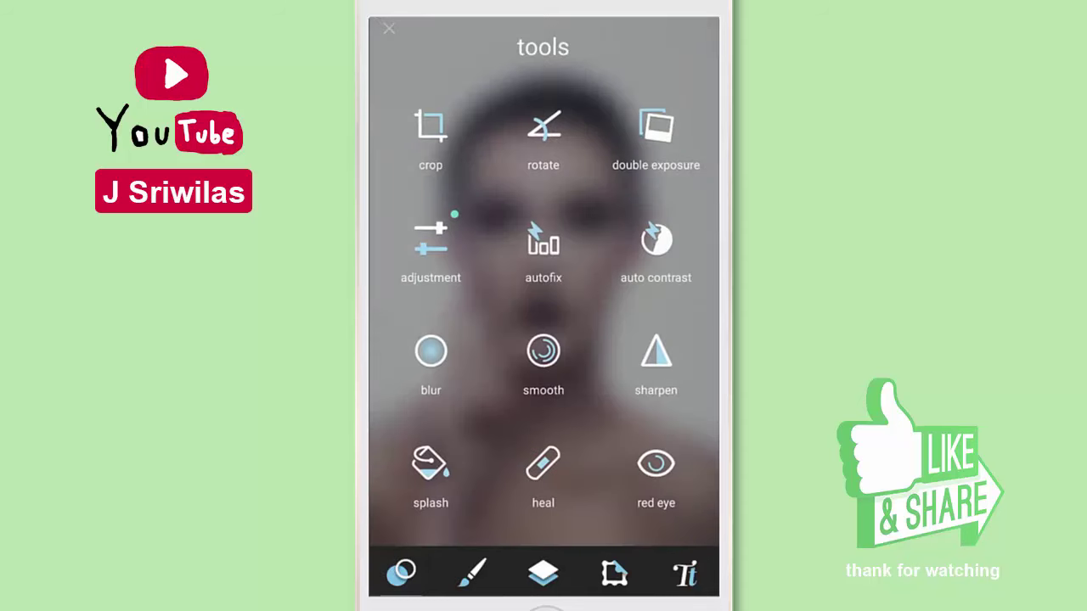